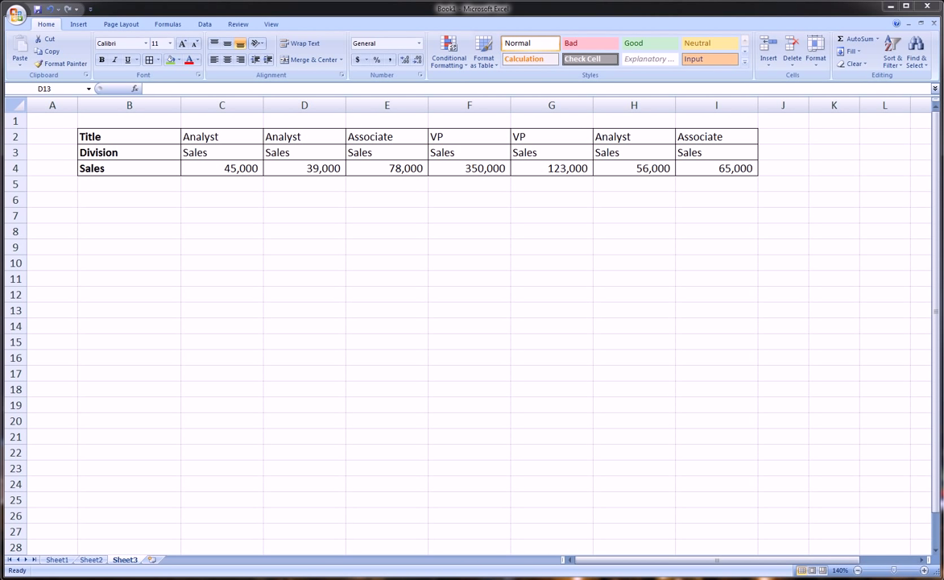
- Select the Title, Division and Sales row labels and a trial column below the table
{"action": "left_click_drag", "start_coordinate": [149, 135], "coordinate": [697, 172]}
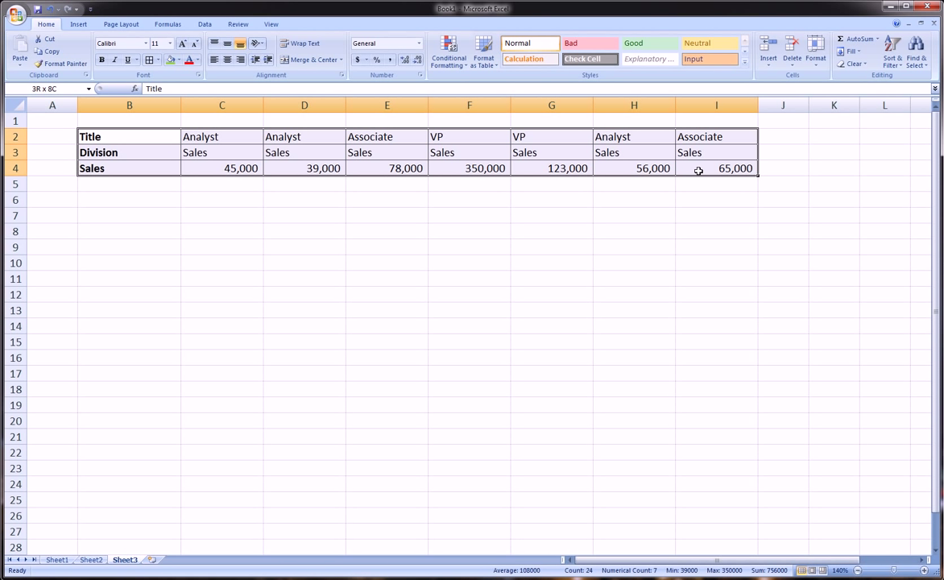
{"action": "left_click", "coordinate": [631, 205]}
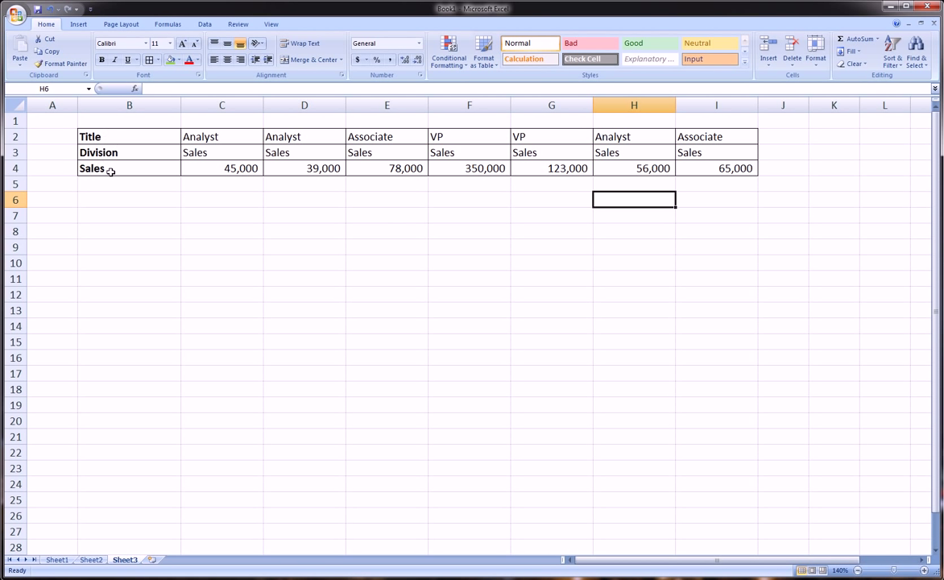
{"action": "left_click_drag", "start_coordinate": [100, 135], "coordinate": [113, 162]}
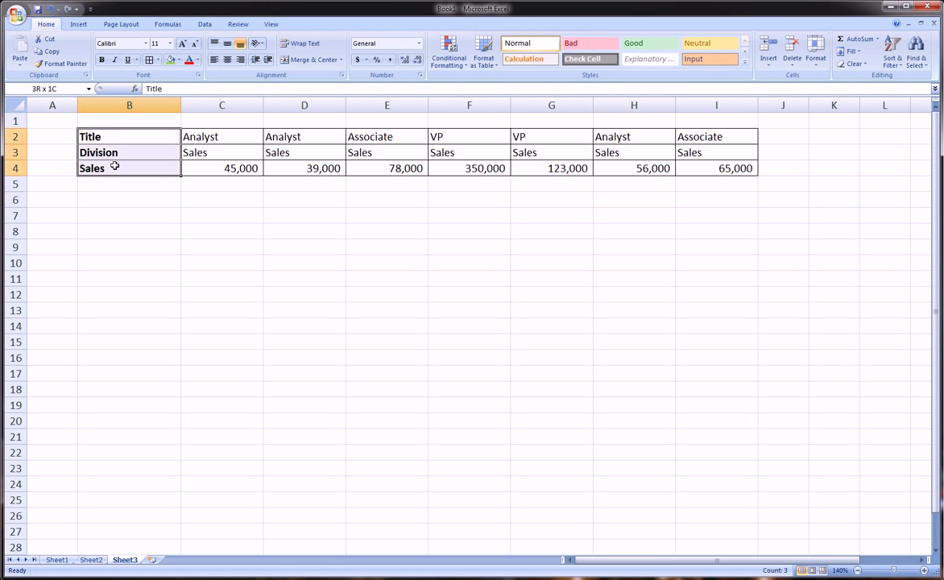
{"action": "left_click", "coordinate": [113, 130]}
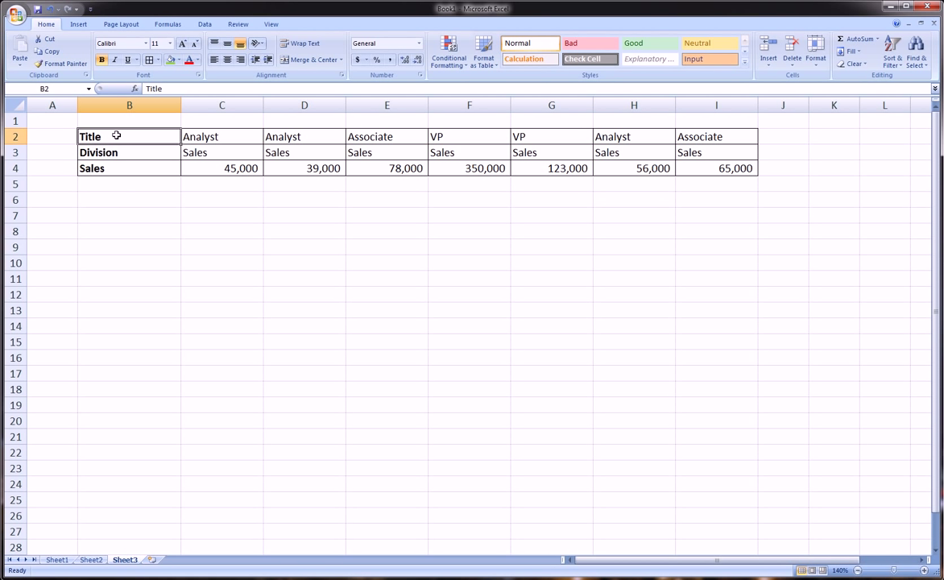
{"action": "left_click_drag", "start_coordinate": [116, 132], "coordinate": [279, 200]}
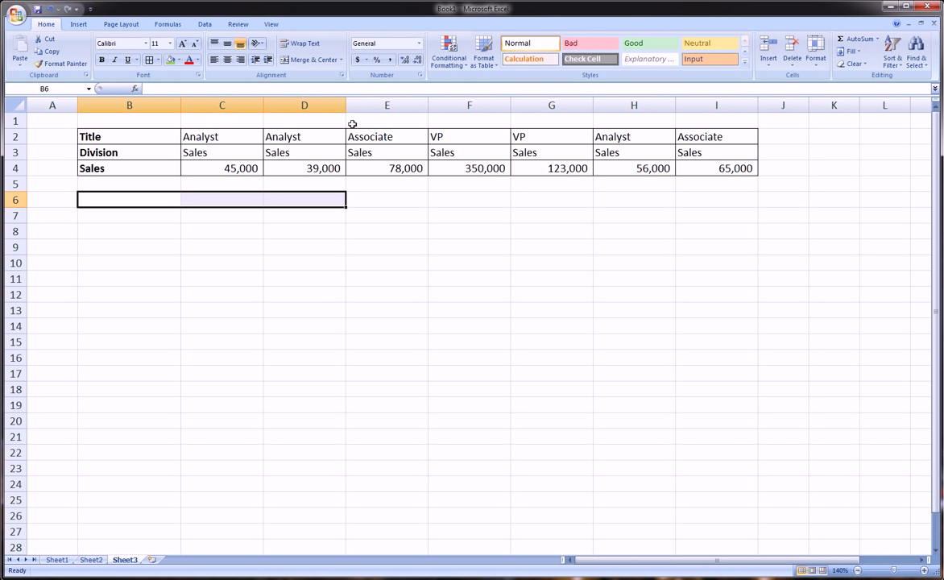
{"action": "left_click_drag", "start_coordinate": [113, 205], "coordinate": [125, 363]}
{"action": "left_click", "coordinate": [128, 358]}
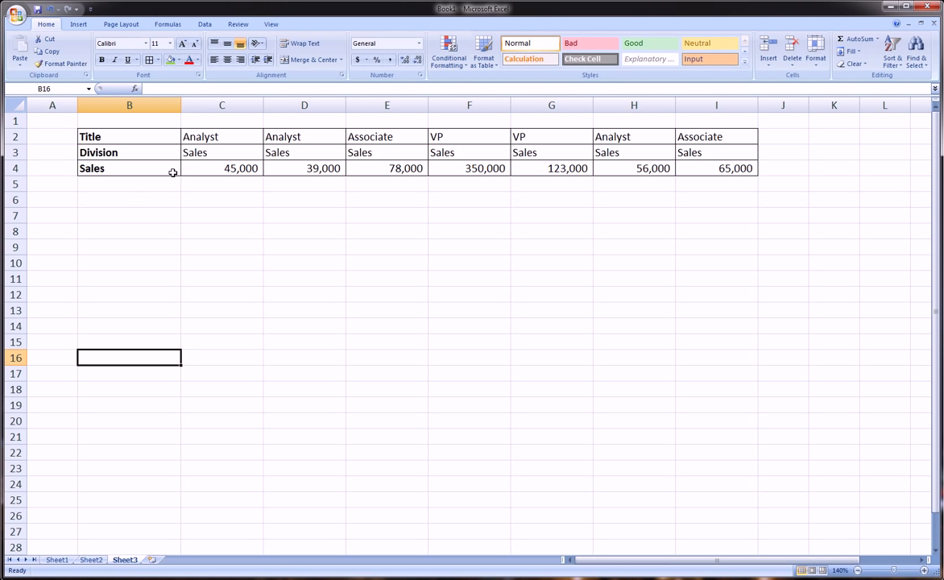
- Select the job titles across row 2 and locate the table's last column
{"action": "left_click", "coordinate": [189, 137]}
{"action": "left_click", "coordinate": [768, 139]}
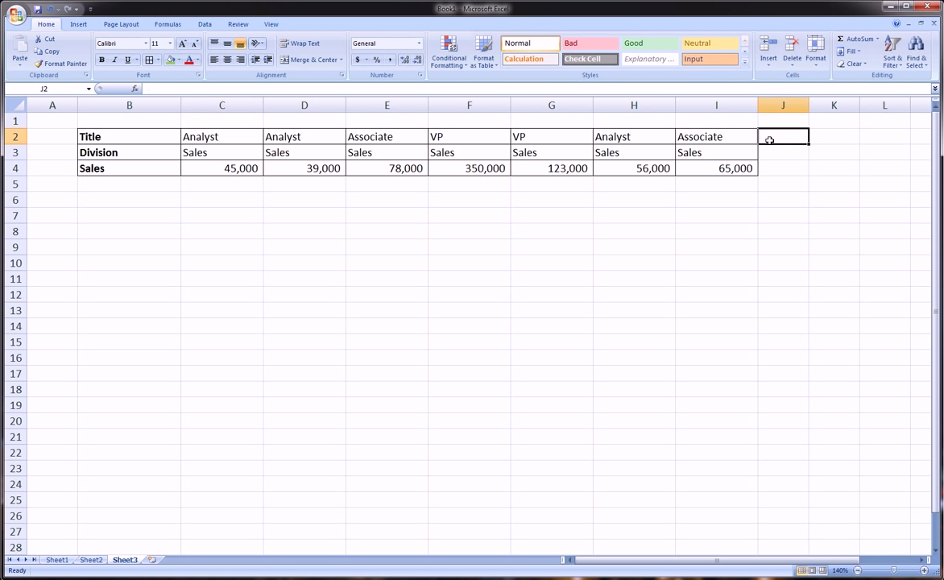
{"action": "left_click", "coordinate": [834, 138]}
{"action": "left_click", "coordinate": [894, 137]}
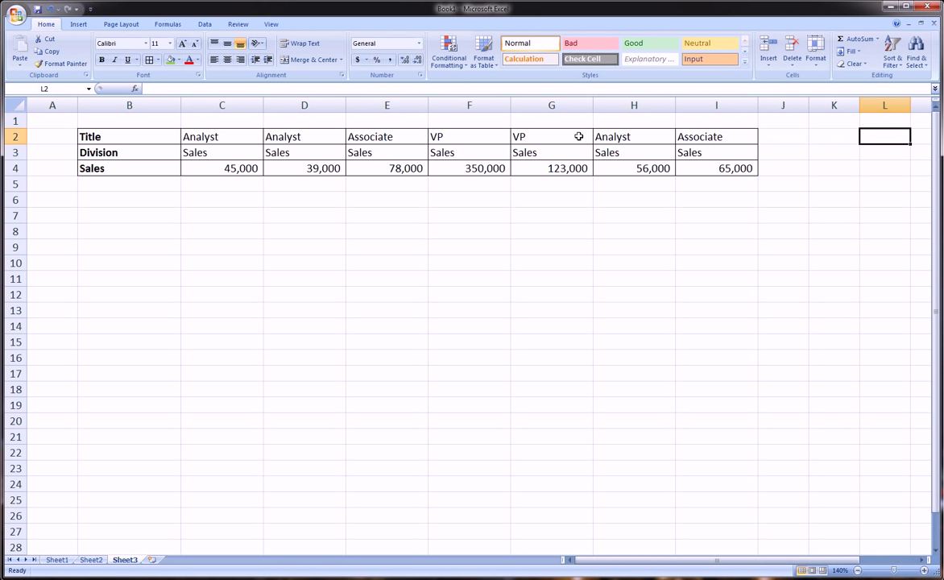
{"action": "left_click", "coordinate": [228, 143]}
{"action": "left_click_drag", "start_coordinate": [228, 143], "coordinate": [708, 164]}
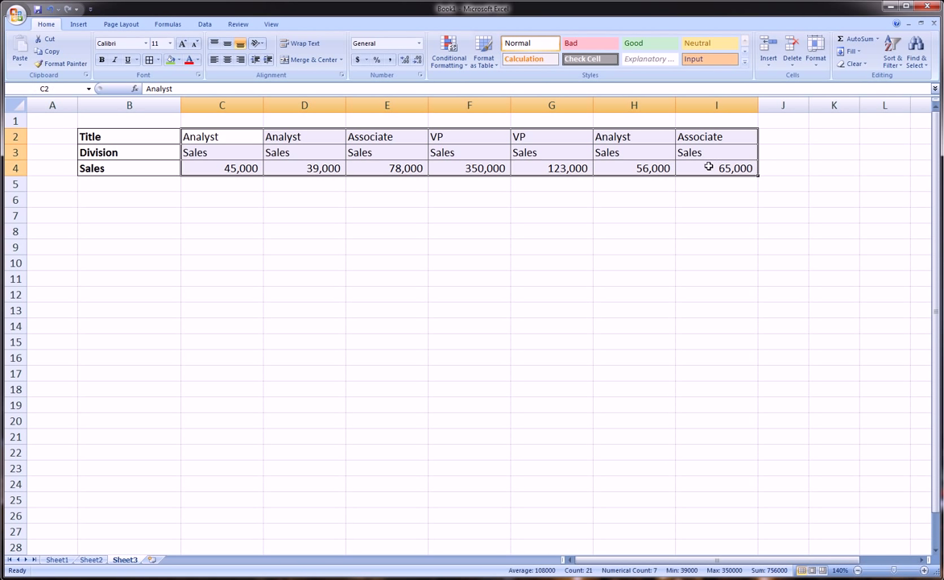
{"action": "left_click", "coordinate": [780, 139]}
{"action": "left_click", "coordinate": [884, 137]}
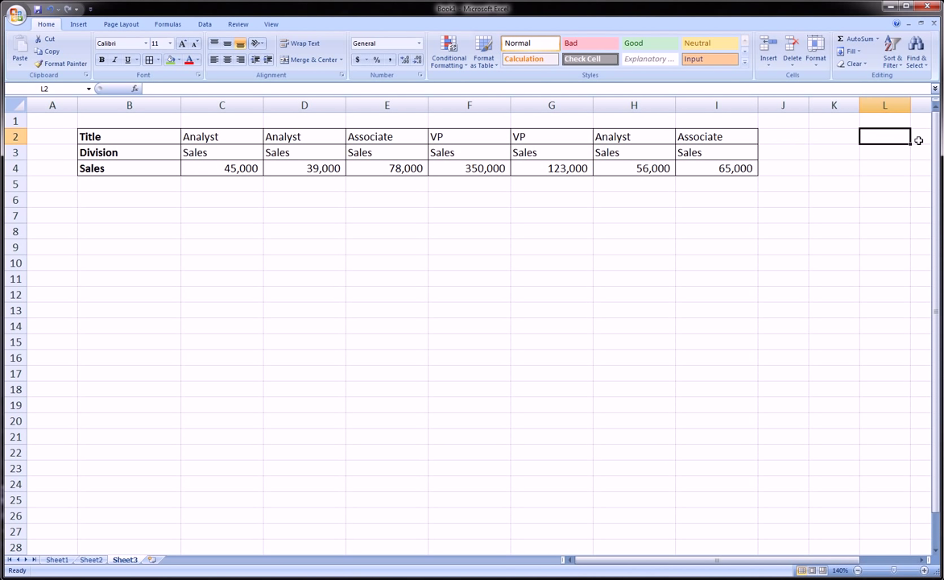
{"action": "left_click", "coordinate": [920, 140]}
{"action": "left_click_drag", "start_coordinate": [693, 562], "coordinate": [637, 569]}
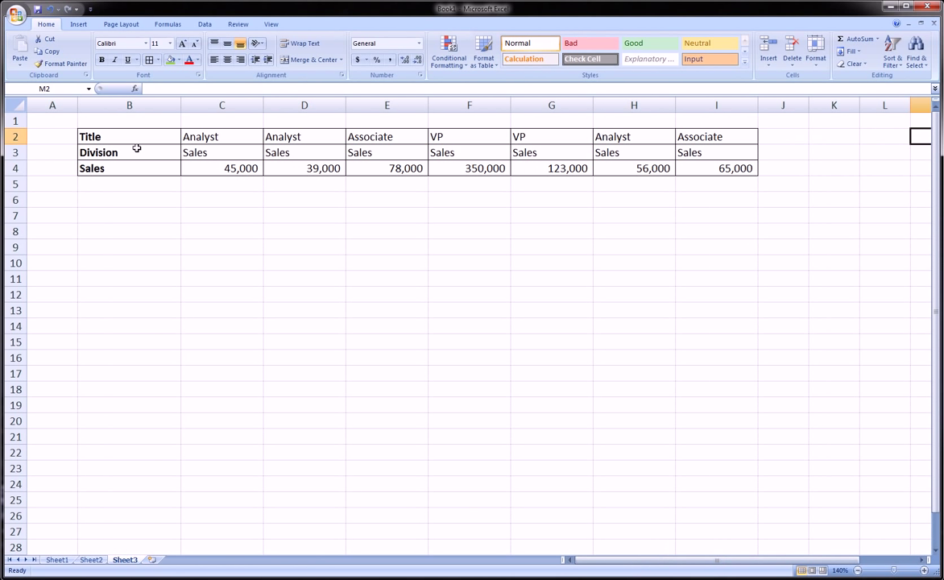
- Try out row-label and below-table selections starting at row 6
{"action": "left_click_drag", "start_coordinate": [125, 136], "coordinate": [116, 165]}
{"action": "left_click_drag", "start_coordinate": [129, 201], "coordinate": [279, 207]}
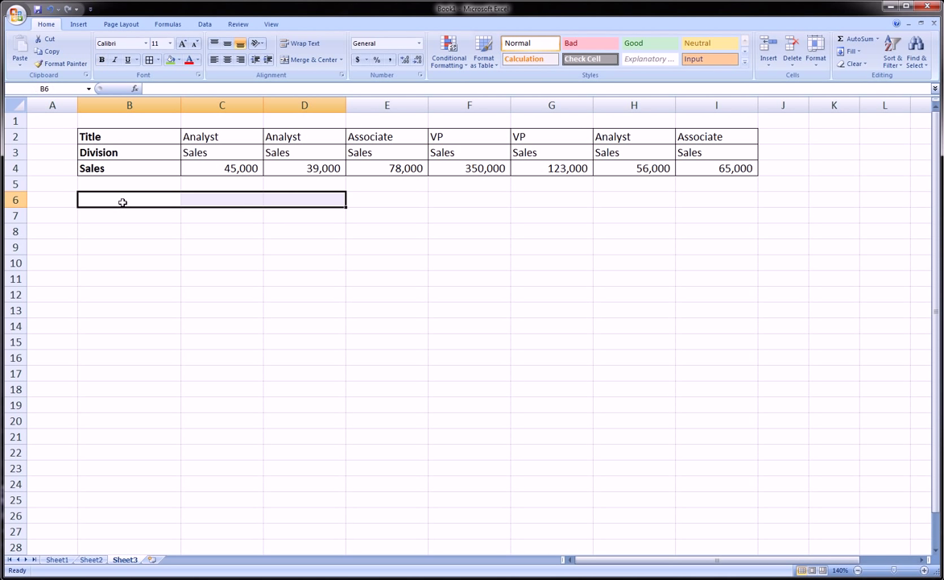
{"action": "left_click_drag", "start_coordinate": [122, 204], "coordinate": [142, 419]}
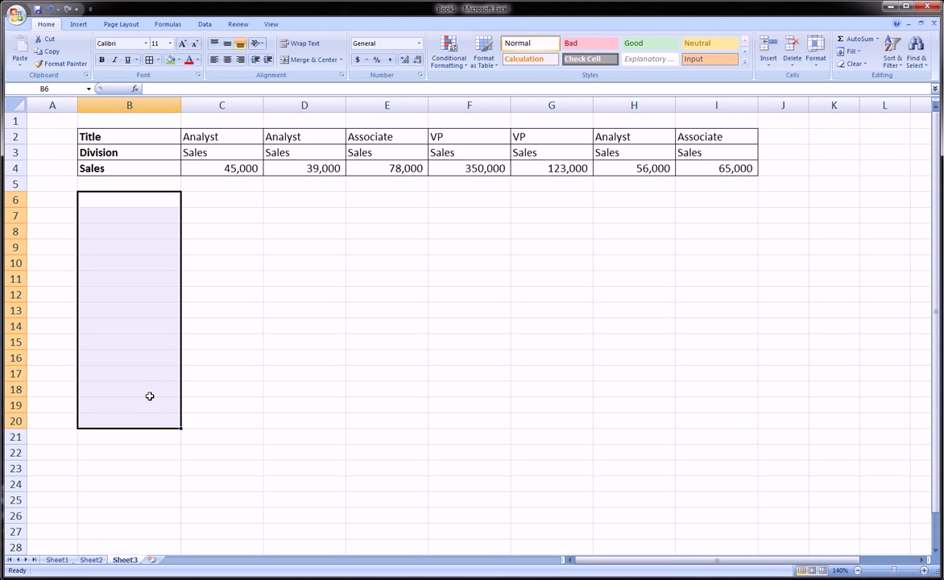
{"action": "left_click", "coordinate": [135, 325]}
- Count the table's eight columns from Title across to Associate
{"action": "left_click", "coordinate": [123, 137]}
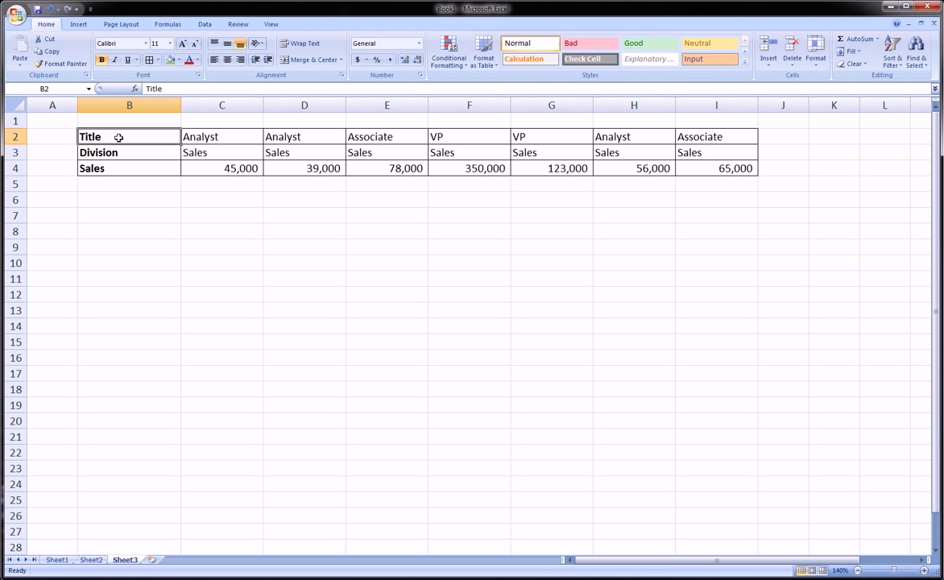
{"action": "left_click", "coordinate": [197, 136]}
{"action": "left_click", "coordinate": [286, 137]}
{"action": "left_click", "coordinate": [411, 137]}
{"action": "left_click", "coordinate": [471, 136]}
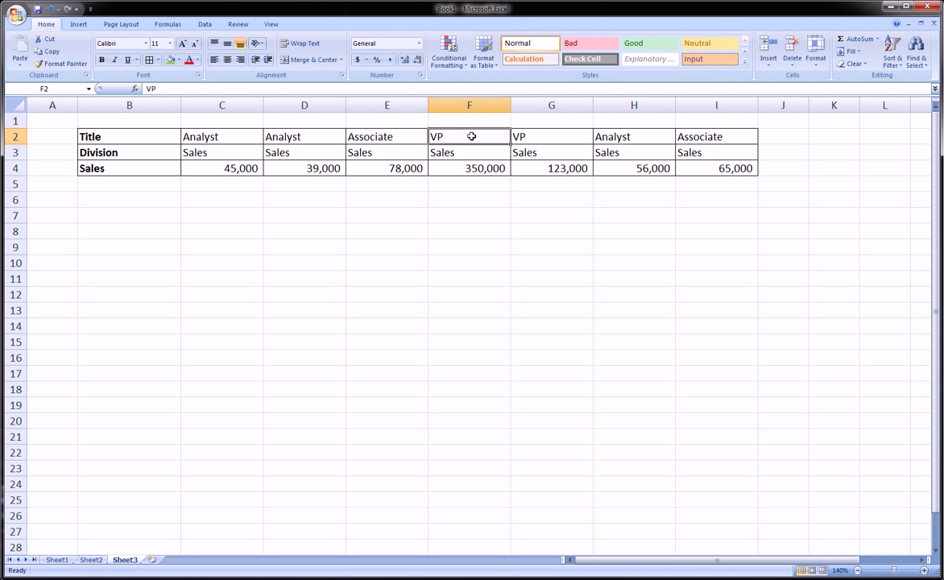
{"action": "left_click", "coordinate": [556, 137]}
{"action": "left_click", "coordinate": [625, 137]}
{"action": "left_click", "coordinate": [693, 137]}
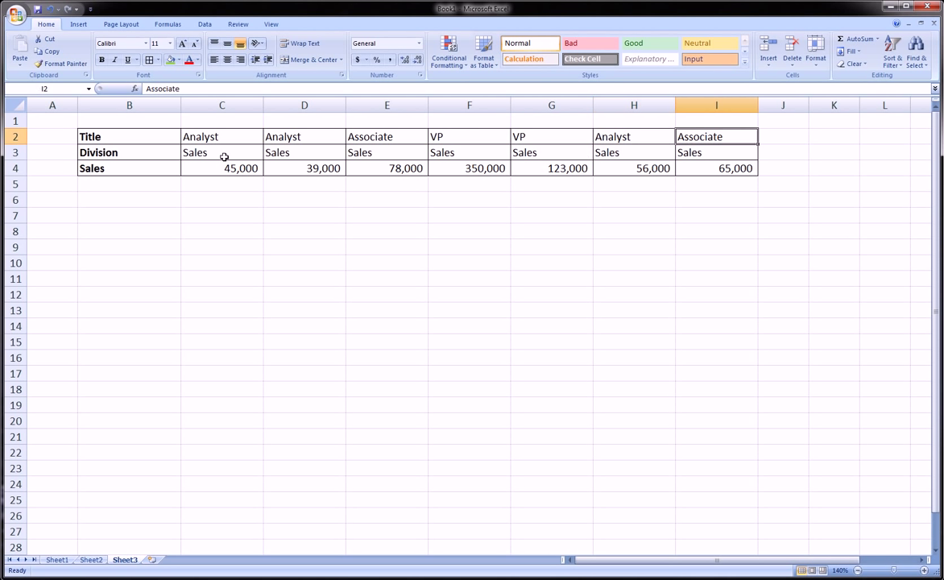
- Count the three row labels, then select B6:D13 as the destination
{"action": "left_click", "coordinate": [99, 137]}
{"action": "left_click", "coordinate": [111, 153]}
{"action": "left_click", "coordinate": [104, 169]}
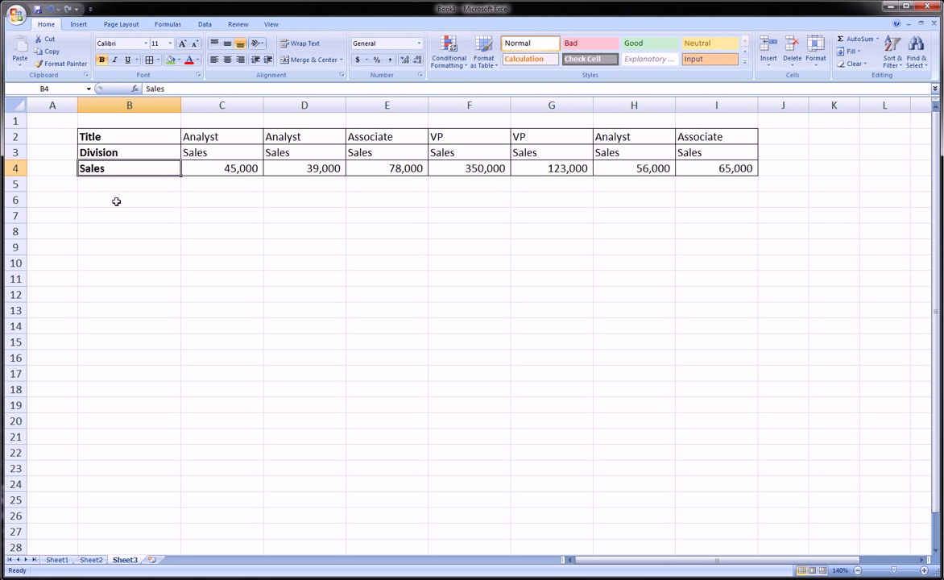
{"action": "left_click_drag", "start_coordinate": [116, 201], "coordinate": [275, 203]}
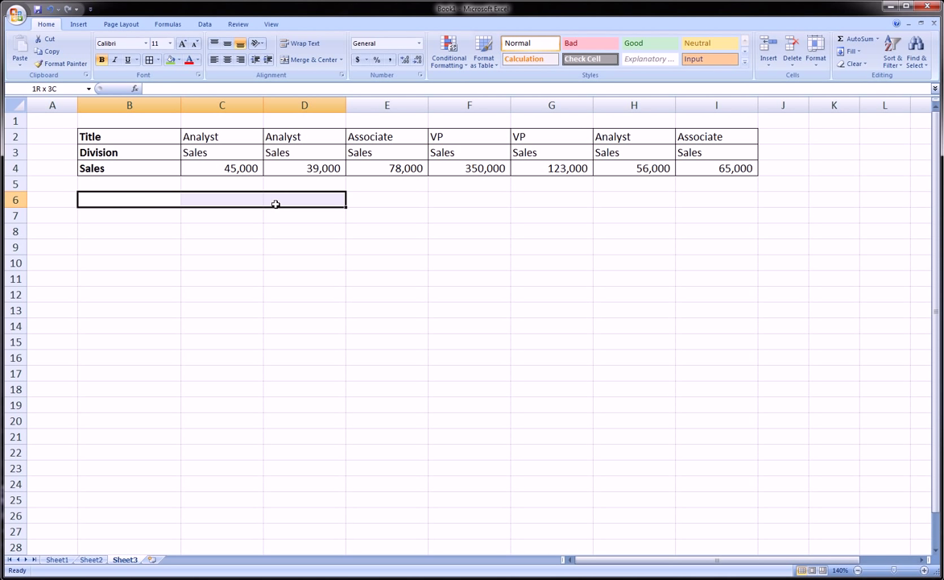
{"action": "left_click_drag", "start_coordinate": [276, 204], "coordinate": [297, 309]}
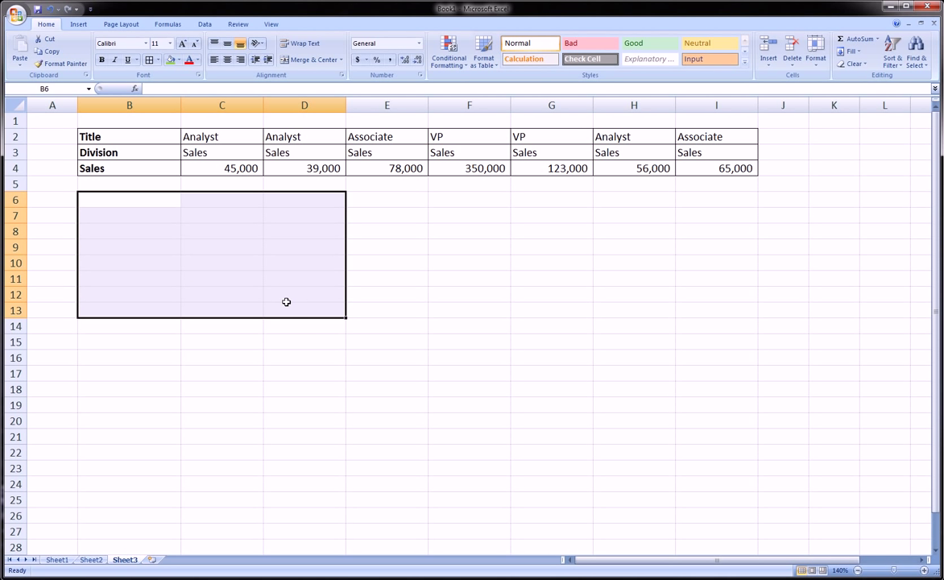
- Enter =TRANSPOSE(B2:I4) across B6:D13 as an array formula with Ctrl+Shift+Enter
{"action": "type", "text": "="}
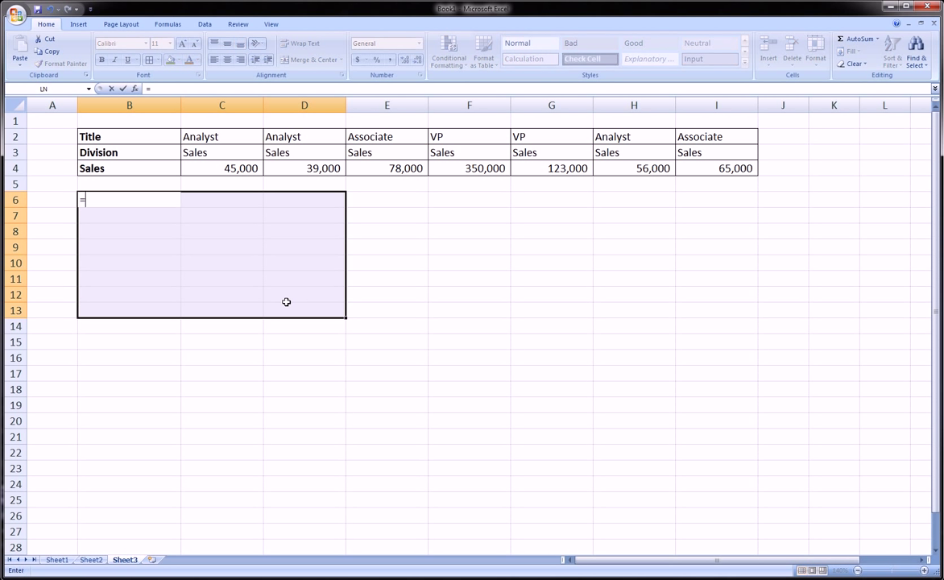
{"action": "type", "text": "tra"}
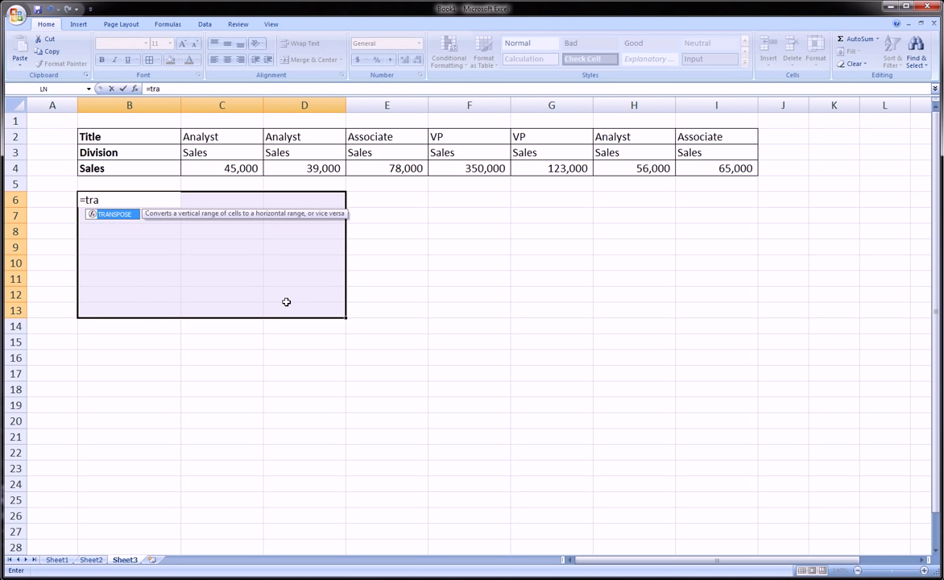
{"action": "type", "text": "nspose("}
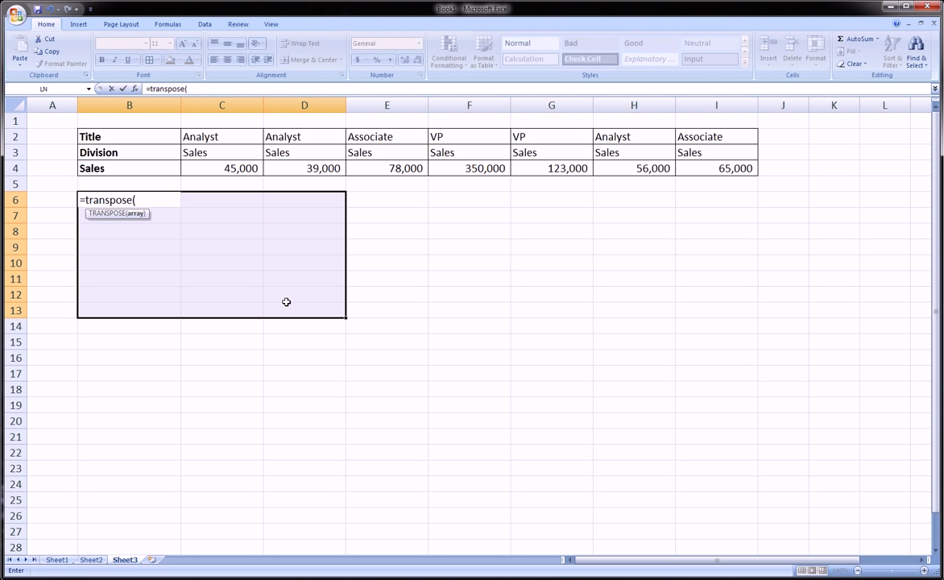
{"action": "left_click_drag", "start_coordinate": [141, 133], "coordinate": [700, 167]}
{"action": "type", "text": ")"}
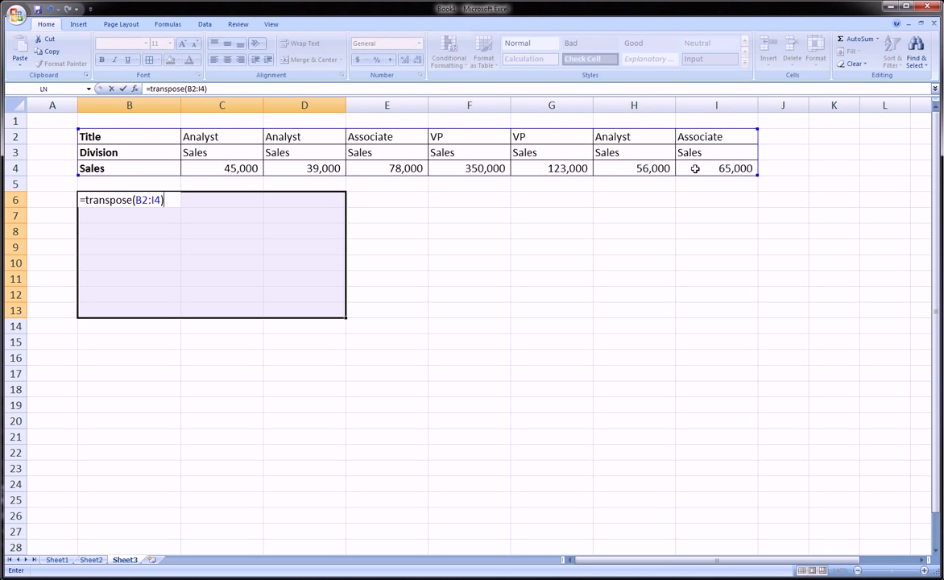
{"action": "key", "text": "ctrl+shift+Return"}
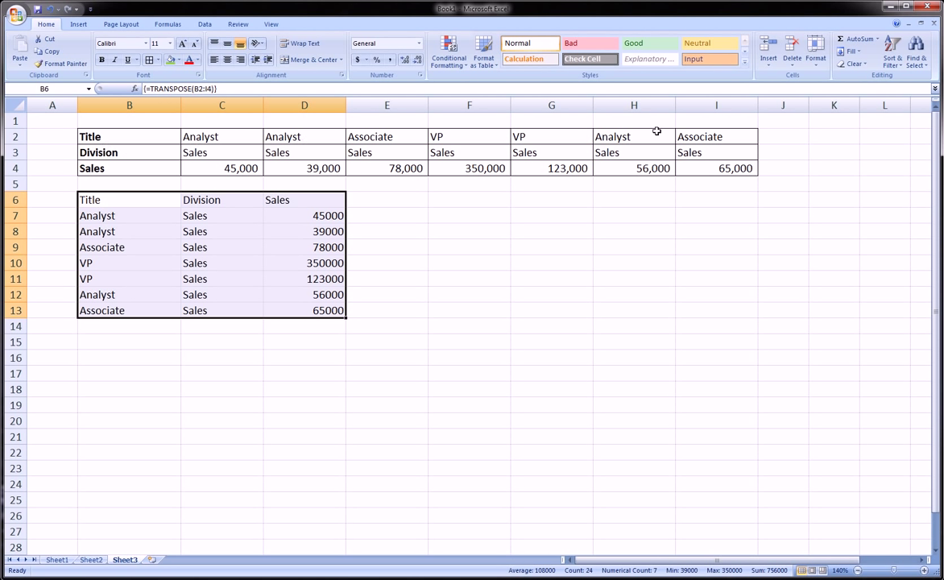
- Bold the Title, Division and Sales headers in B6:D6
{"action": "left_click", "coordinate": [116, 202]}
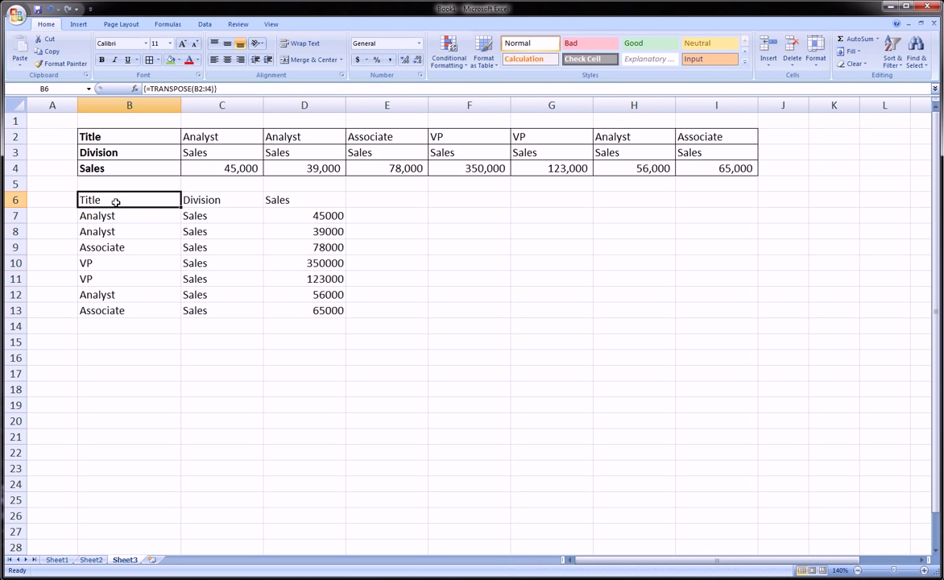
{"action": "left_click_drag", "start_coordinate": [116, 202], "coordinate": [274, 200]}
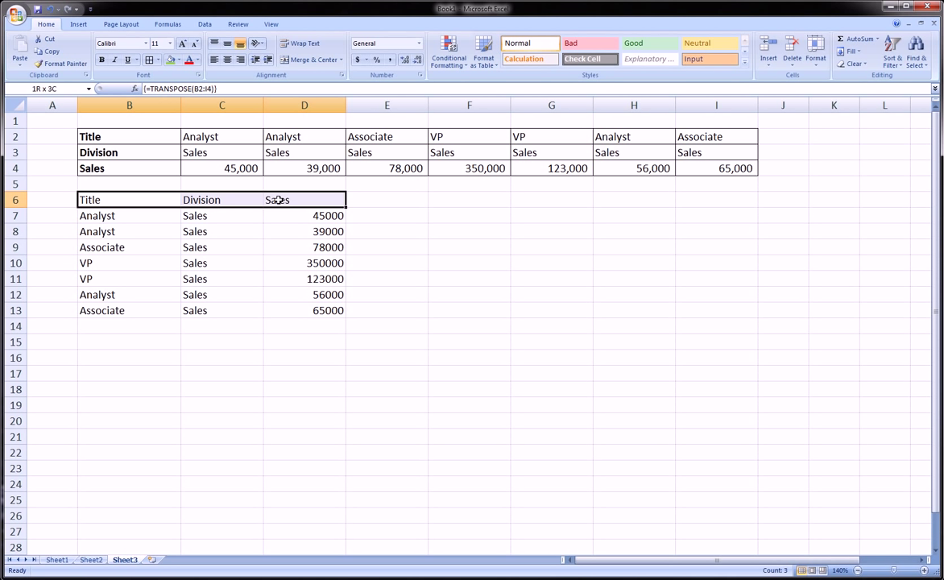
{"action": "left_click", "coordinate": [103, 60]}
- Apply All Borders to every cell of B6:D13
{"action": "left_click_drag", "start_coordinate": [139, 202], "coordinate": [322, 309]}
{"action": "left_click", "coordinate": [149, 60]}
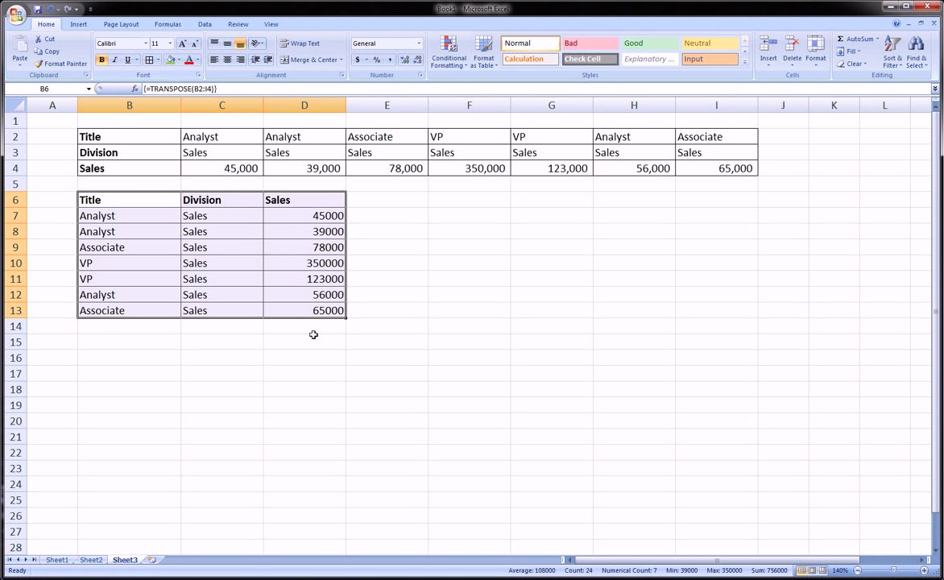
{"action": "left_click", "coordinate": [310, 339]}
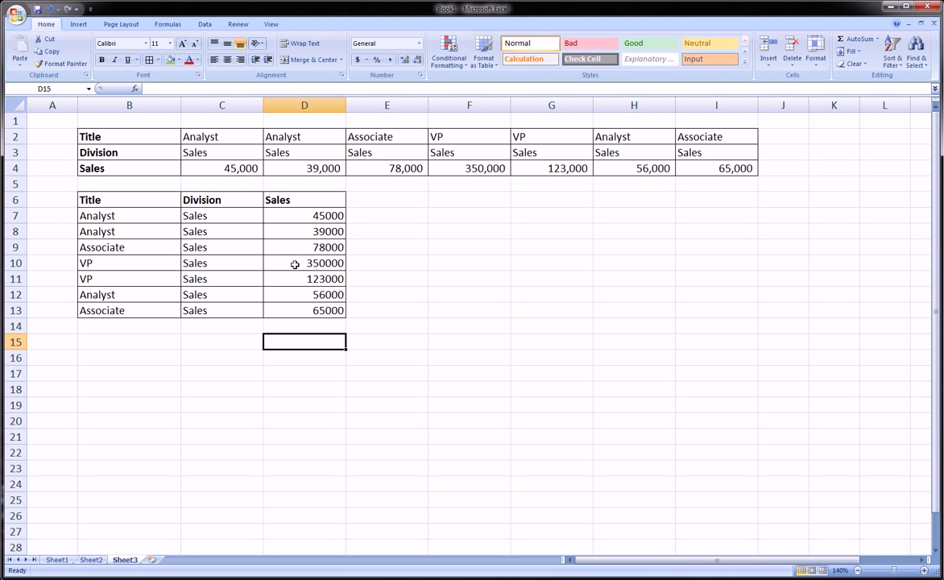
- Fill the transposed formulas down below the table through row 47
{"action": "left_click_drag", "start_coordinate": [131, 218], "coordinate": [343, 542]}
{"action": "scroll", "coordinate": [355, 337], "scroll_direction": "up", "scroll_amount": 7}
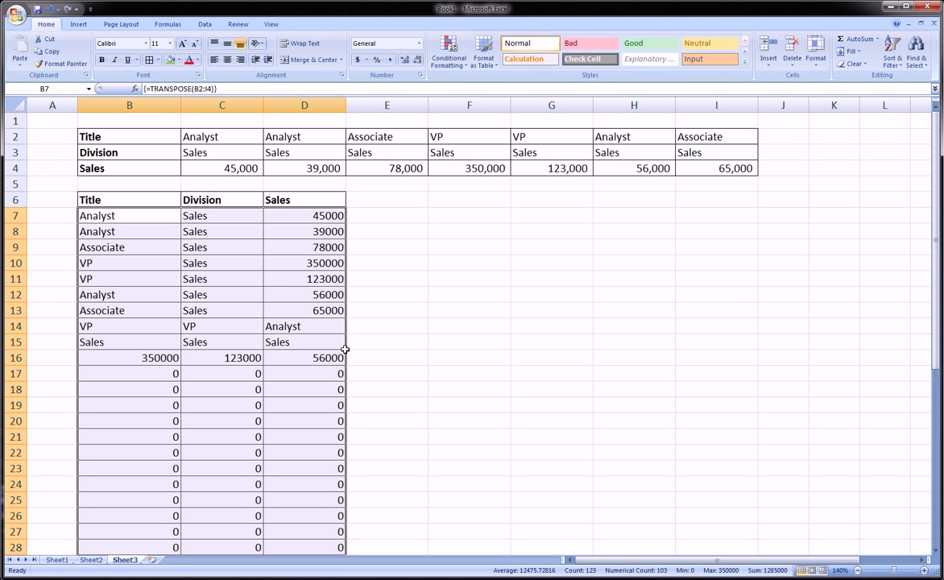
{"action": "left_click", "coordinate": [306, 405]}
{"action": "scroll", "coordinate": [165, 329], "scroll_direction": "down", "scroll_amount": 7}
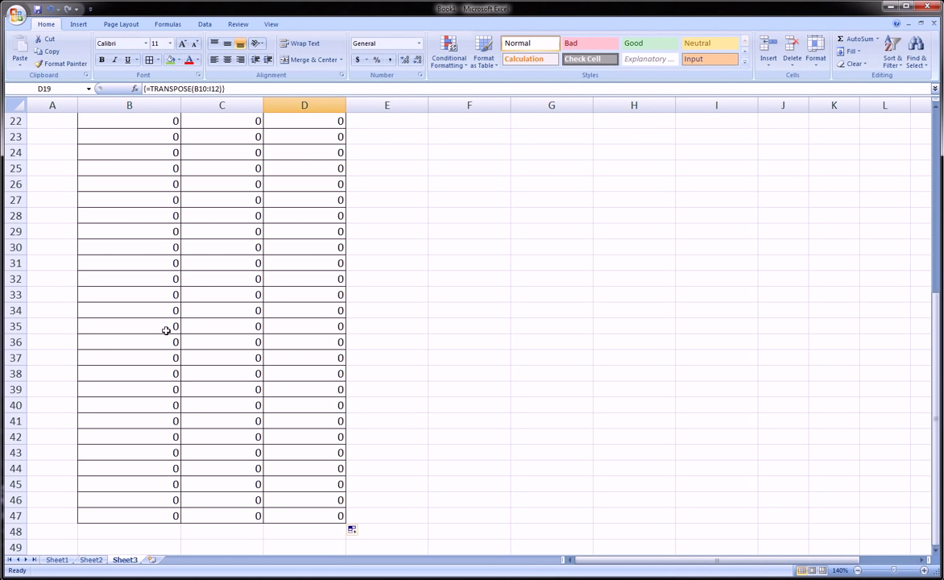
{"action": "scroll", "coordinate": [165, 330], "scroll_direction": "up", "scroll_amount": 6}
{"action": "scroll", "coordinate": [166, 331], "scroll_direction": "down", "scroll_amount": 1}
{"action": "scroll", "coordinate": [166, 332], "scroll_direction": "up", "scroll_amount": 2}
{"action": "scroll", "coordinate": [171, 321], "scroll_direction": "down", "scroll_amount": 2}
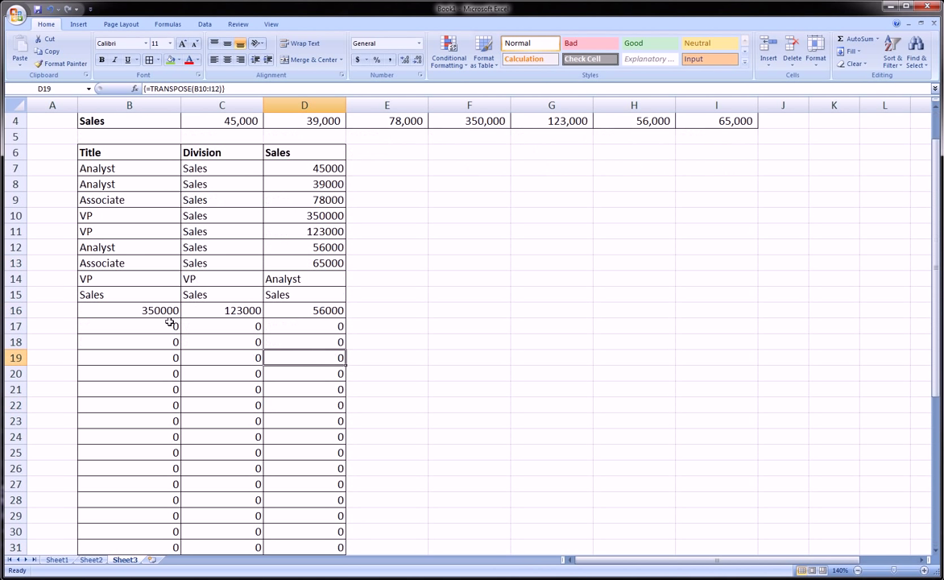
{"action": "scroll", "coordinate": [116, 186], "scroll_direction": "up", "scroll_amount": 1}
{"action": "scroll", "coordinate": [103, 228], "scroll_direction": "up", "scroll_amount": 1}
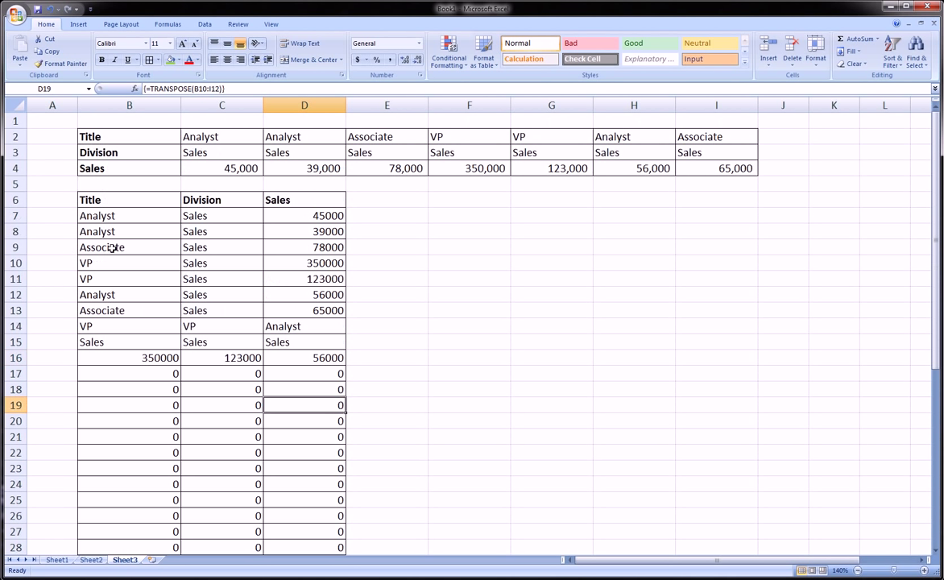
- Select the extra rows from B16:D25 and delete them, triggering the array warning
{"action": "mouse_move", "coordinate": [717, 560]}
{"action": "left_mouse_down"}
{"action": "mouse_move", "coordinate": [729, 560]}
{"action": "mouse_move", "coordinate": [717, 559]}
{"action": "left_mouse_up"}
{"action": "left_click", "coordinate": [363, 332]}
{"action": "left_click_drag", "start_coordinate": [121, 359], "coordinate": [318, 500]}
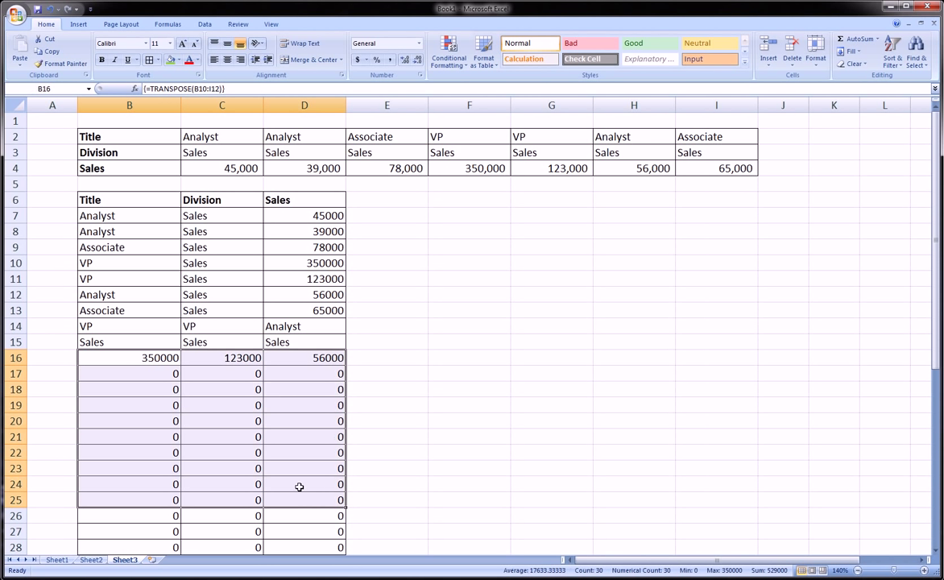
{"action": "key", "text": "Delete"}
- Dismiss the array warning and undo the fill so B16 is empty again
{"action": "key", "text": "Return"}
{"action": "key", "text": "ctrl+z"}
{"action": "left_click", "coordinate": [419, 403]}
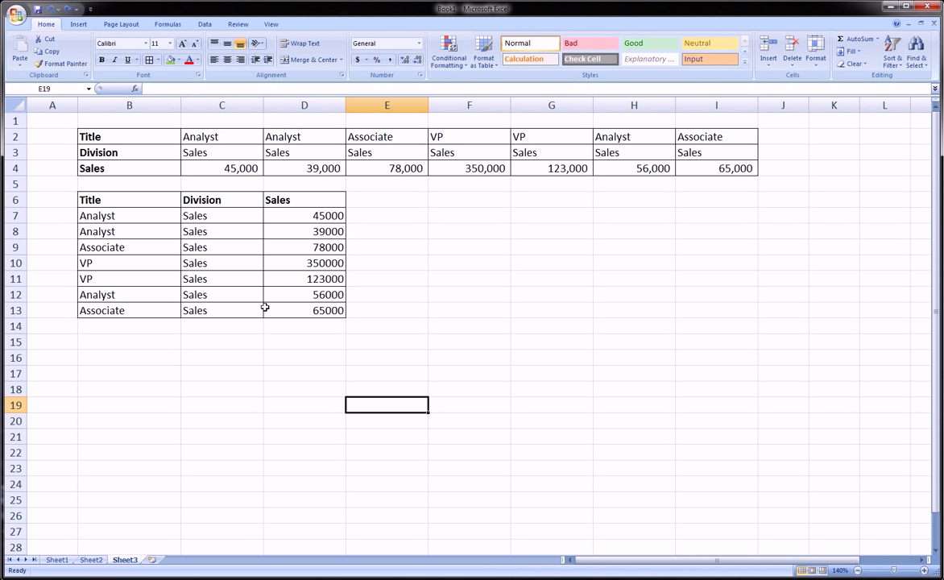
{"action": "left_click", "coordinate": [158, 352]}
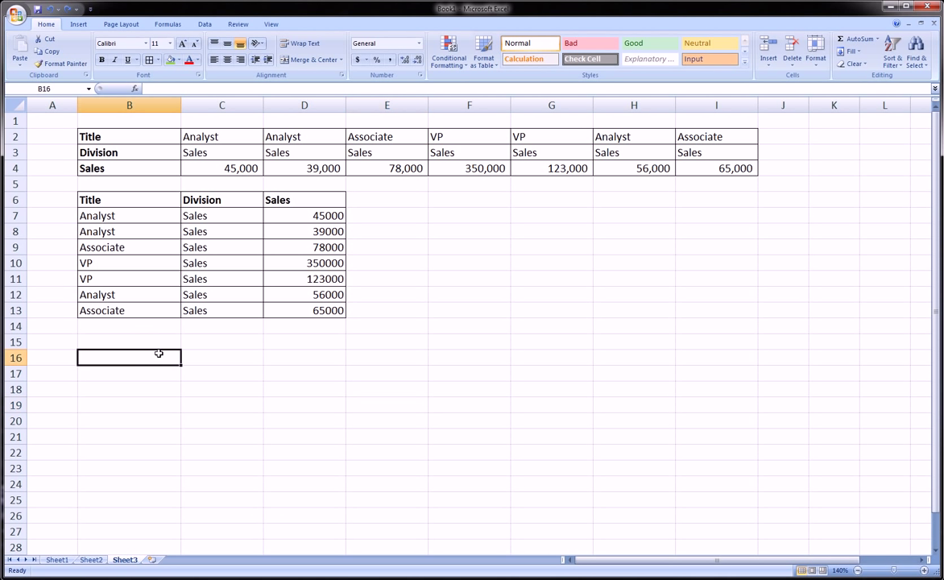
- Inspect the {=TRANSPOSE(B2:I4)} array formula behind B6:D13
{"action": "left_click", "coordinate": [155, 216]}
{"action": "left_click_drag", "start_coordinate": [140, 202], "coordinate": [315, 309]}
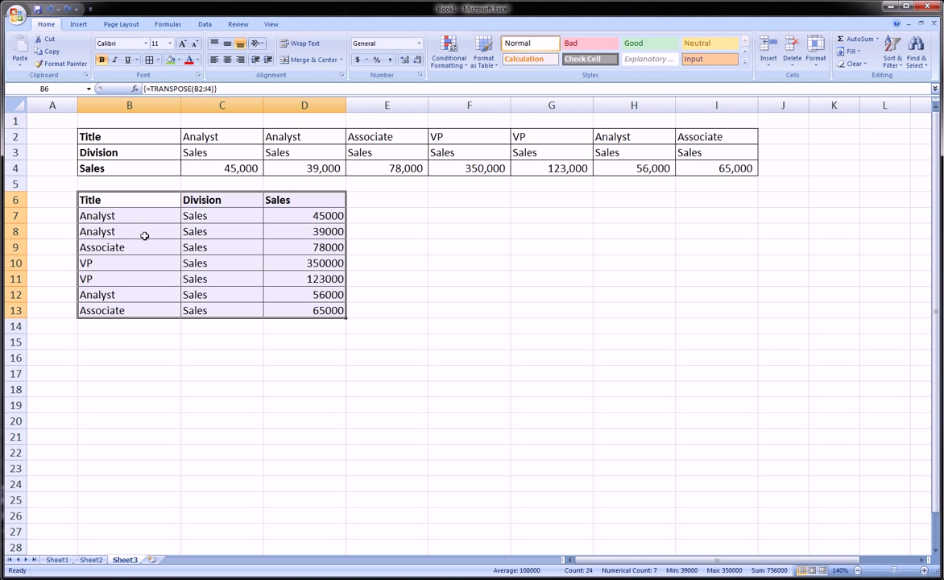
{"action": "left_click_drag", "start_coordinate": [149, 218], "coordinate": [301, 308]}
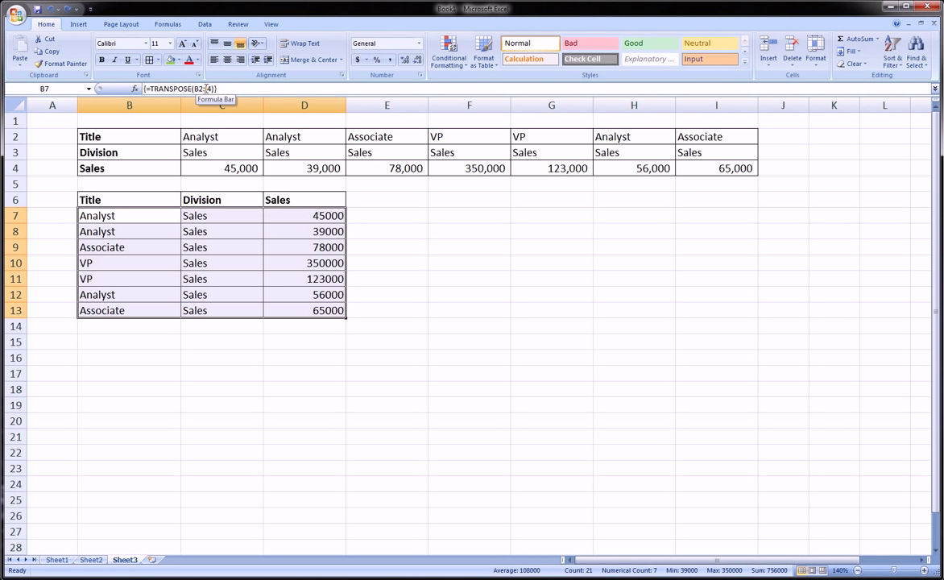
{"action": "left_click", "coordinate": [195, 213]}
{"action": "left_click", "coordinate": [216, 156]}
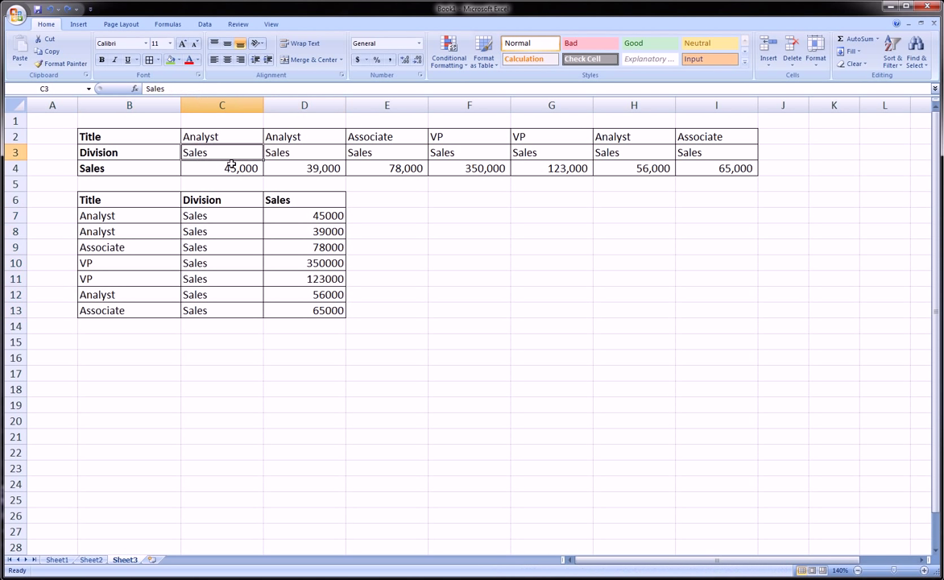
{"action": "left_click", "coordinate": [219, 137]}
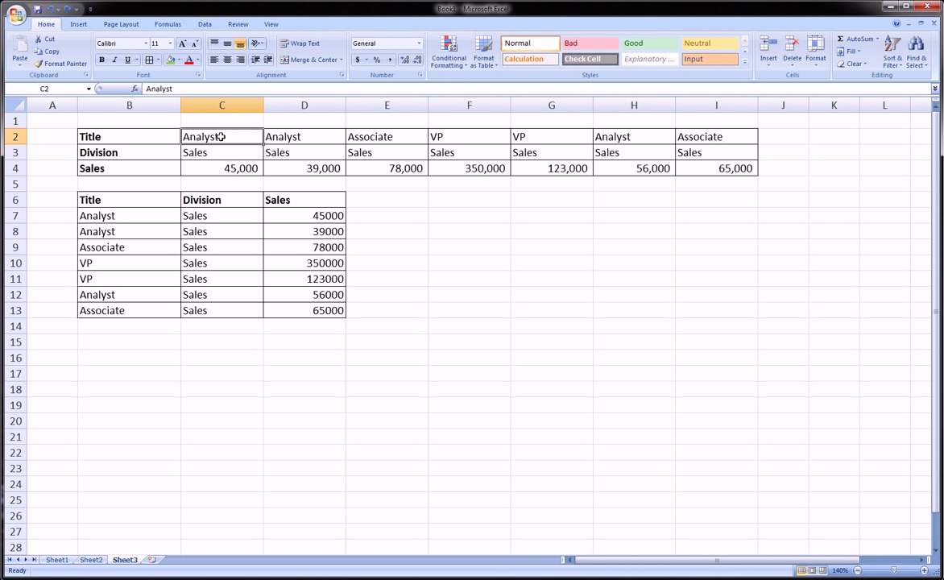
{"action": "key", "text": "Delete"}
{"action": "key", "text": "Return"}
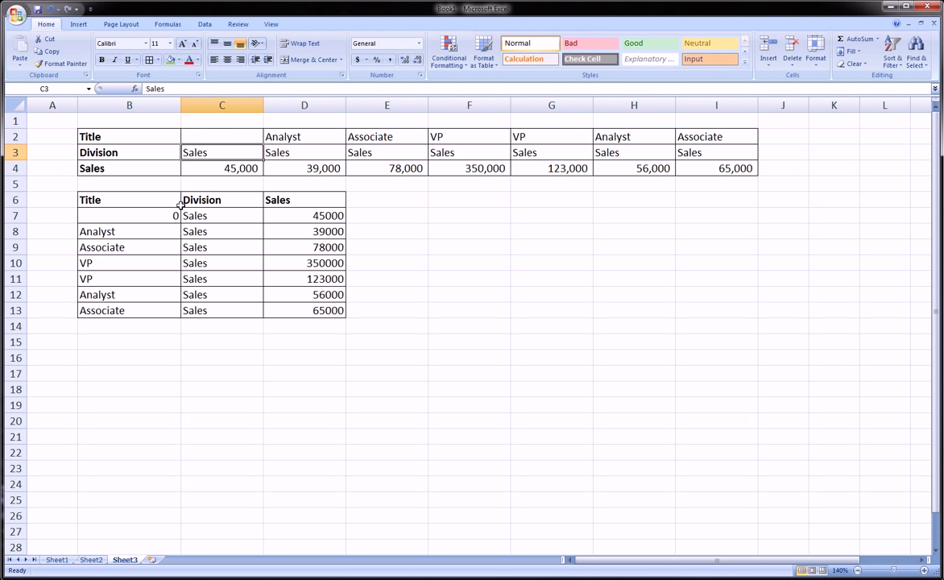
{"action": "left_click", "coordinate": [157, 214]}
{"action": "left_click", "coordinate": [382, 150]}
{"action": "key", "text": "Delete"}
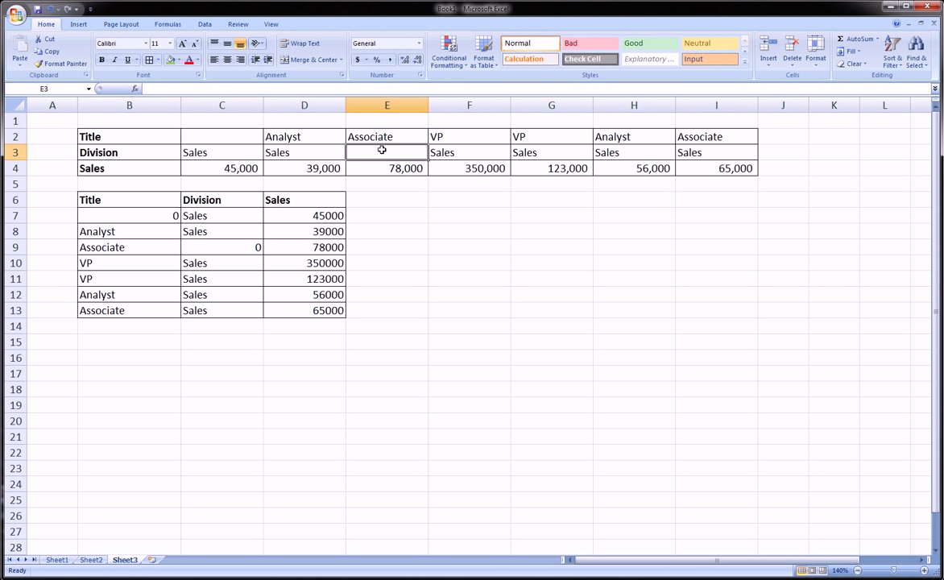
{"action": "left_click", "coordinate": [481, 153]}
{"action": "key", "text": "Delete"}
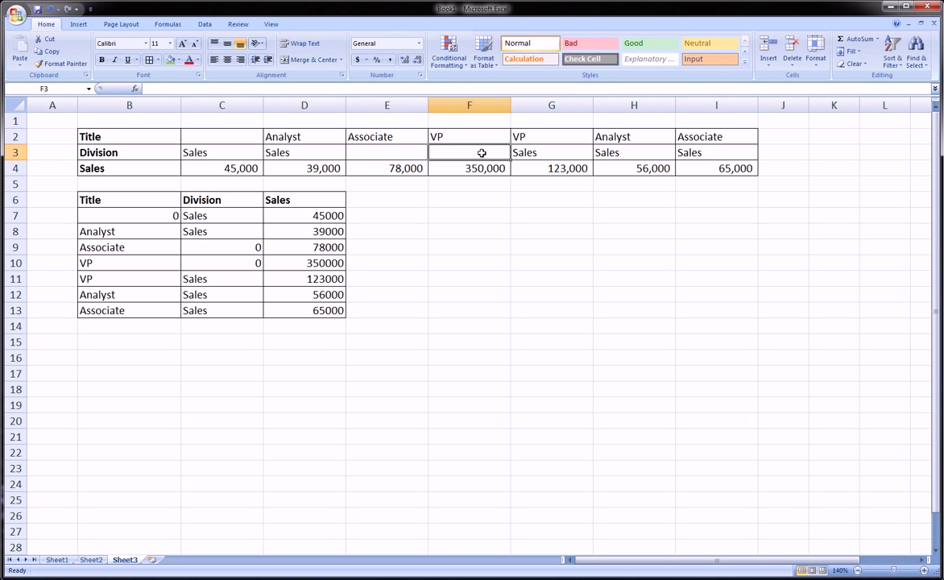
{"action": "left_click", "coordinate": [554, 135]}
{"action": "key", "text": "Delete"}
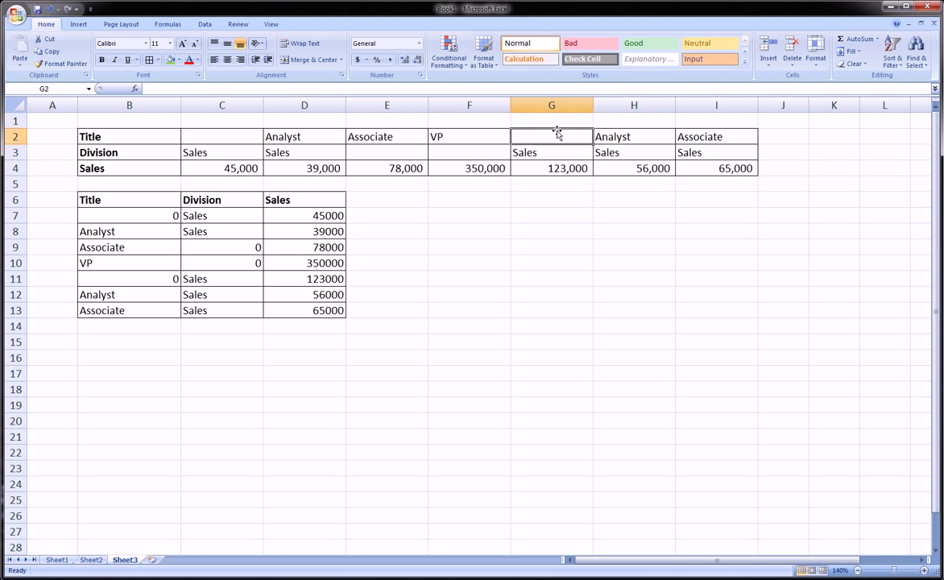
{"action": "key", "text": "ctrl+z"}
{"action": "key", "text": "ctrl+z"}
{"action": "key", "text": "ctrl+z"}
{"action": "key", "text": "ctrl+z"}
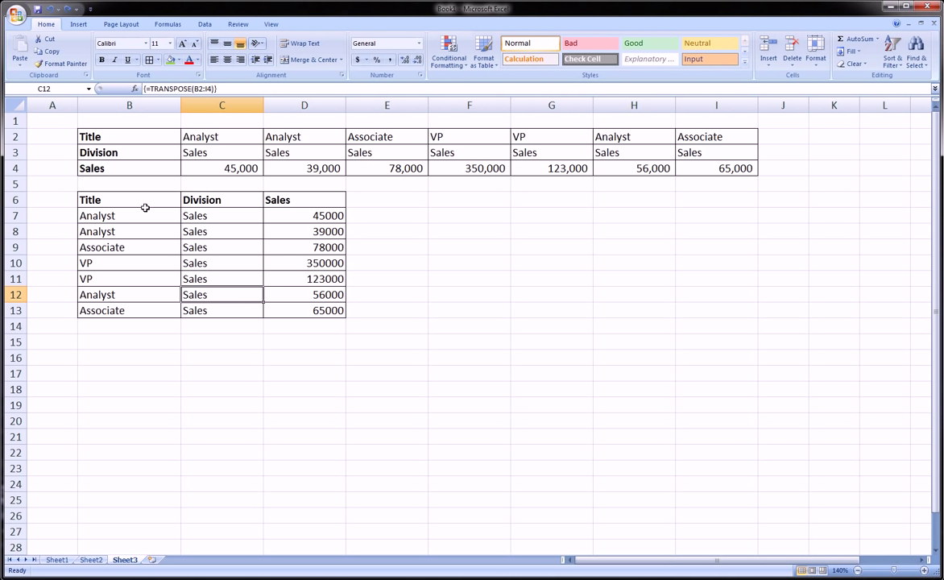
- Copy B6:D13 and paste it onto itself using Paste Special with Values
{"action": "left_click_drag", "start_coordinate": [134, 197], "coordinate": [284, 295]}
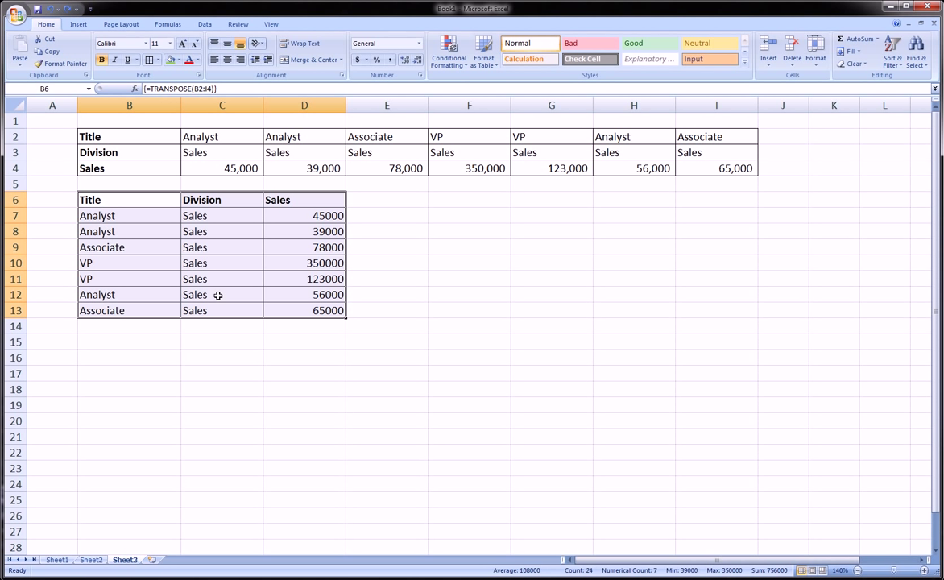
{"action": "right_click", "coordinate": [194, 228]}
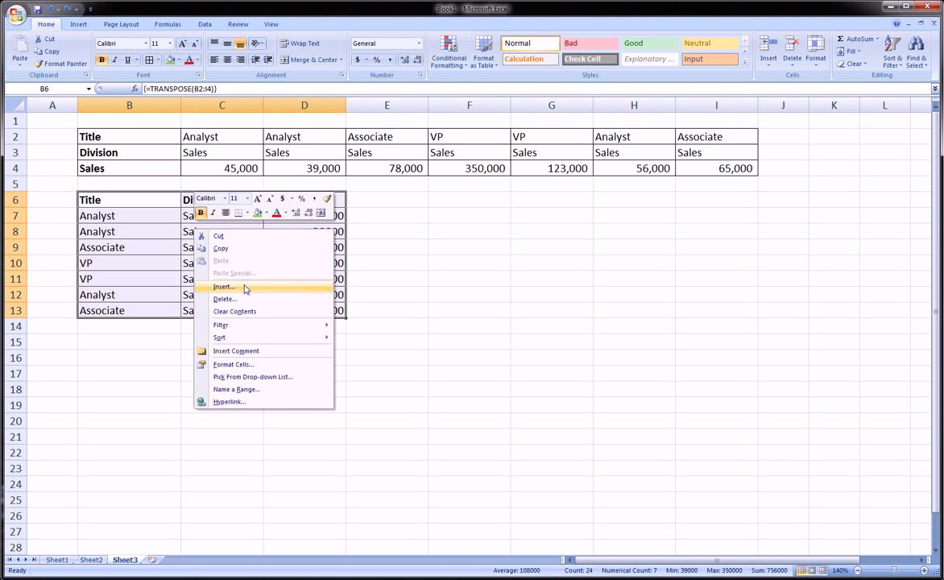
{"action": "left_click", "coordinate": [229, 248]}
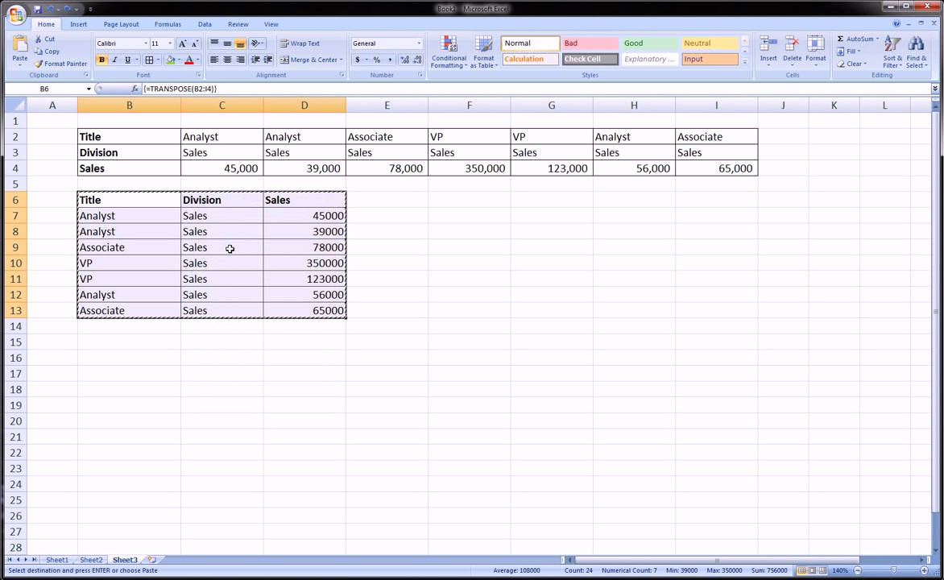
{"action": "left_click", "coordinate": [21, 64]}
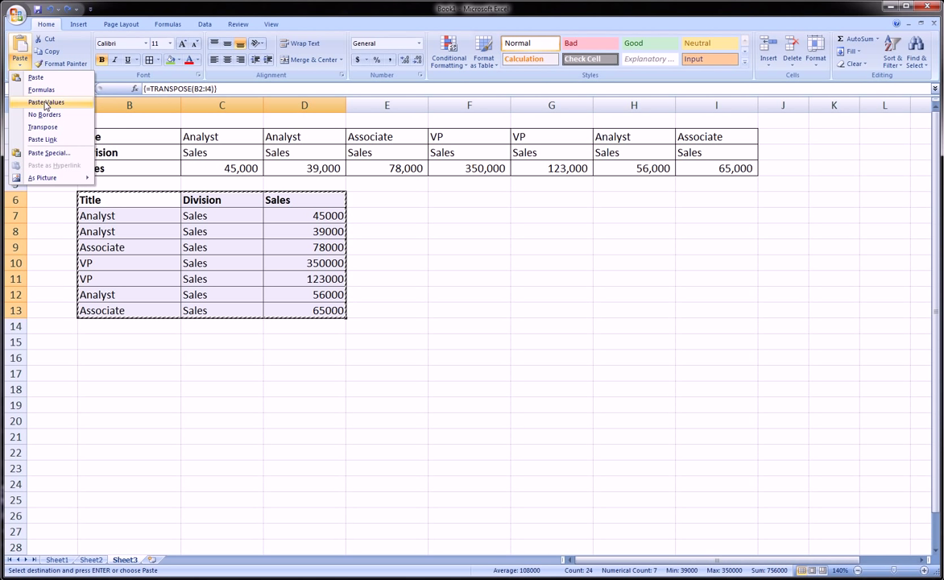
{"action": "left_click", "coordinate": [48, 152]}
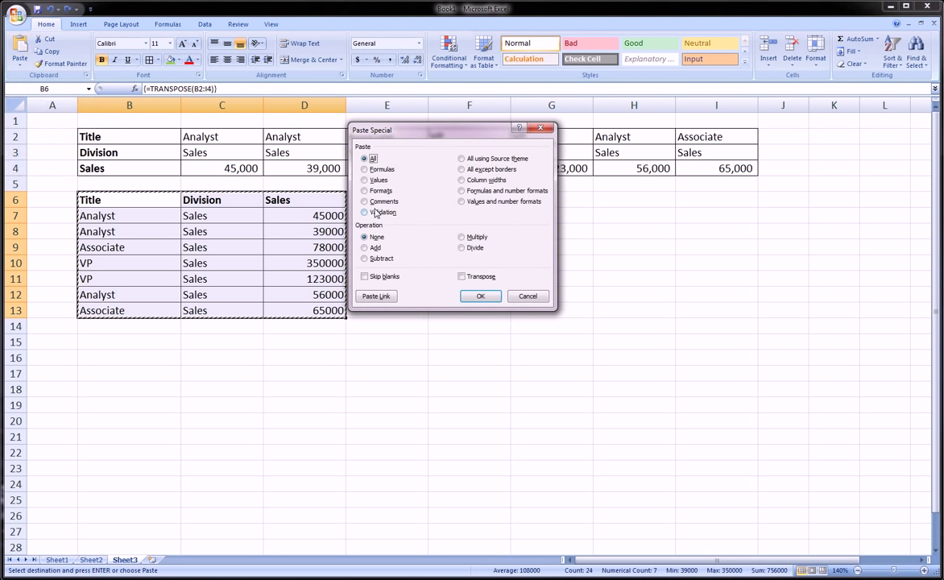
{"action": "left_click", "coordinate": [367, 180]}
{"action": "left_click_drag", "start_coordinate": [372, 131], "coordinate": [465, 150]}
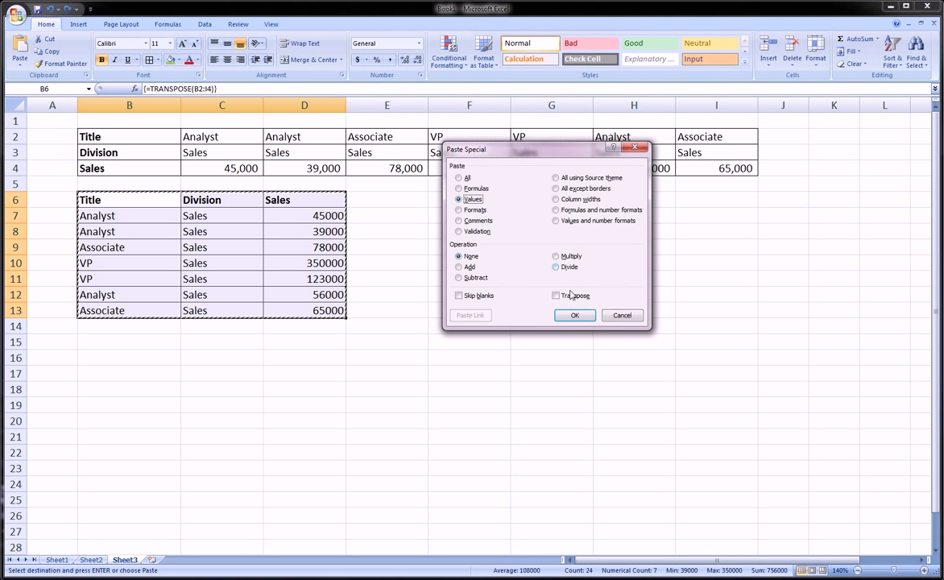
{"action": "left_click", "coordinate": [575, 315]}
{"action": "left_click", "coordinate": [501, 309]}
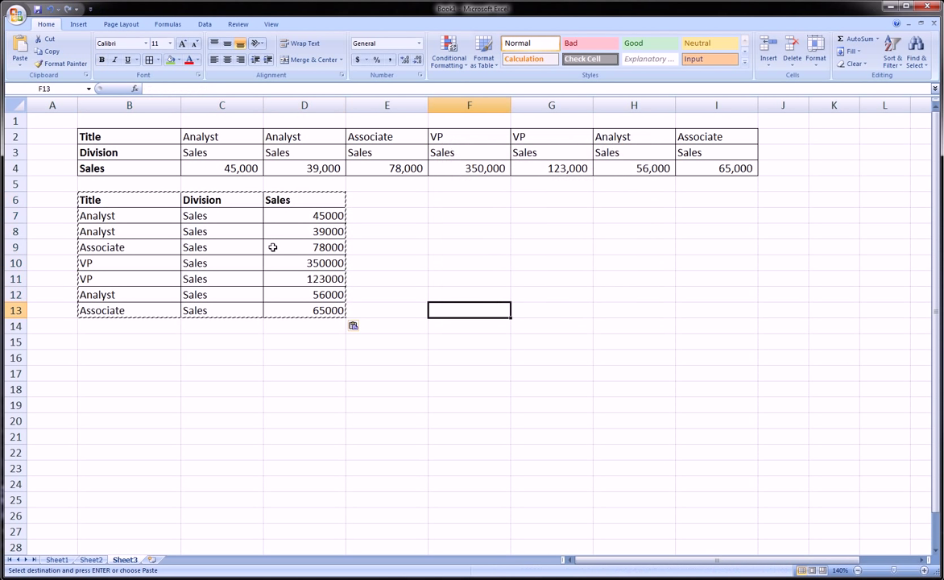
{"action": "left_click", "coordinate": [149, 218]}
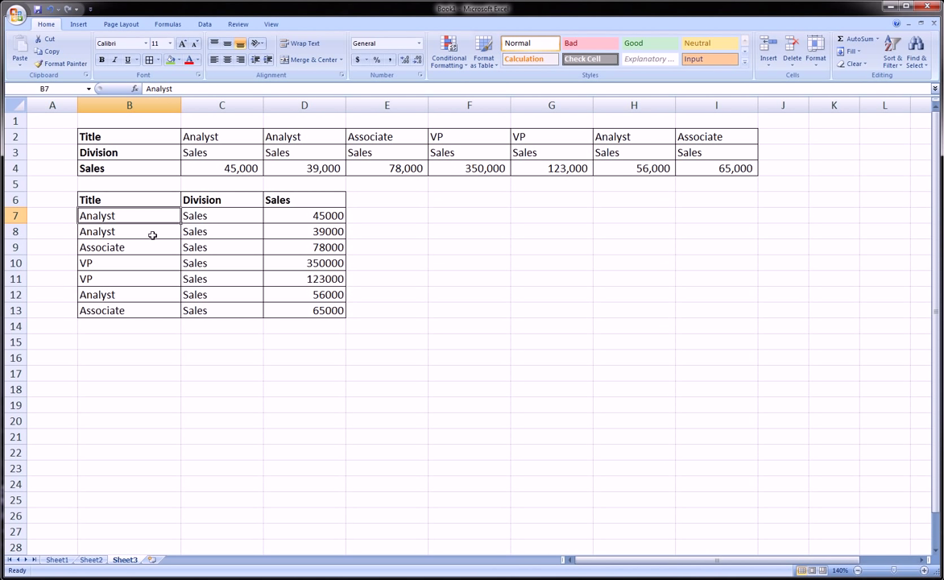
{"action": "left_click", "coordinate": [152, 234]}
{"action": "left_click", "coordinate": [151, 250]}
{"action": "left_click", "coordinate": [149, 263]}
{"action": "left_click", "coordinate": [153, 280]}
{"action": "left_click", "coordinate": [158, 296]}
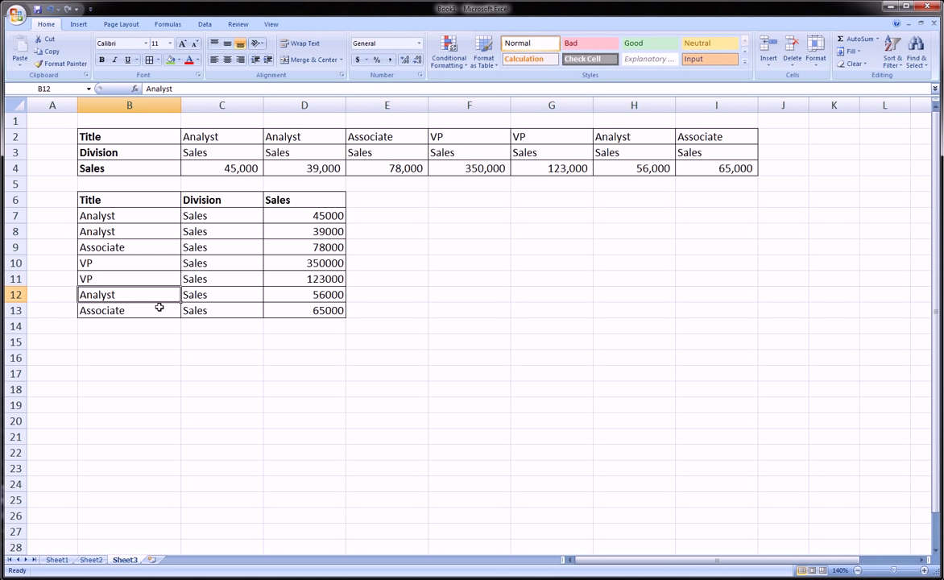
{"action": "left_click", "coordinate": [159, 307]}
{"action": "left_click", "coordinate": [205, 216]}
{"action": "left_click", "coordinate": [211, 235]}
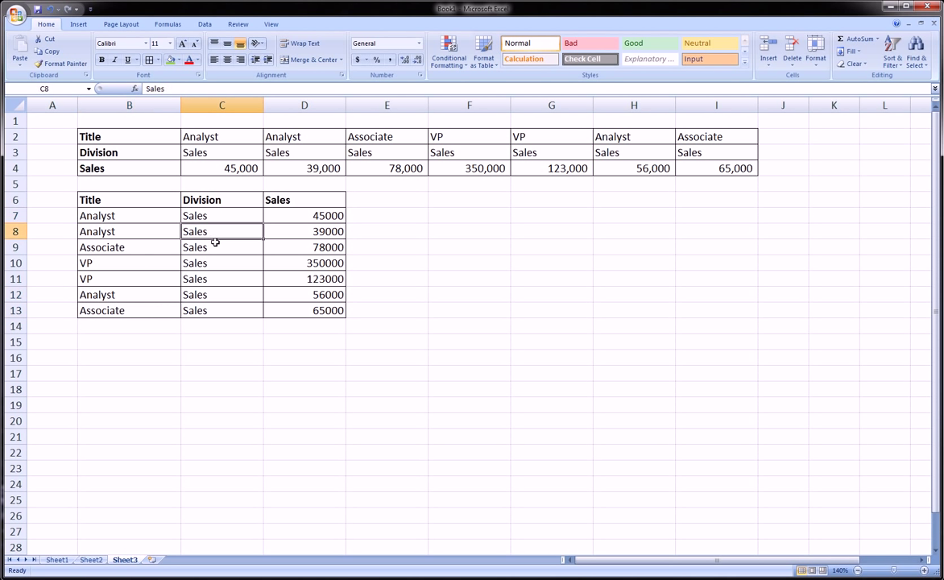
{"action": "left_click", "coordinate": [216, 245]}
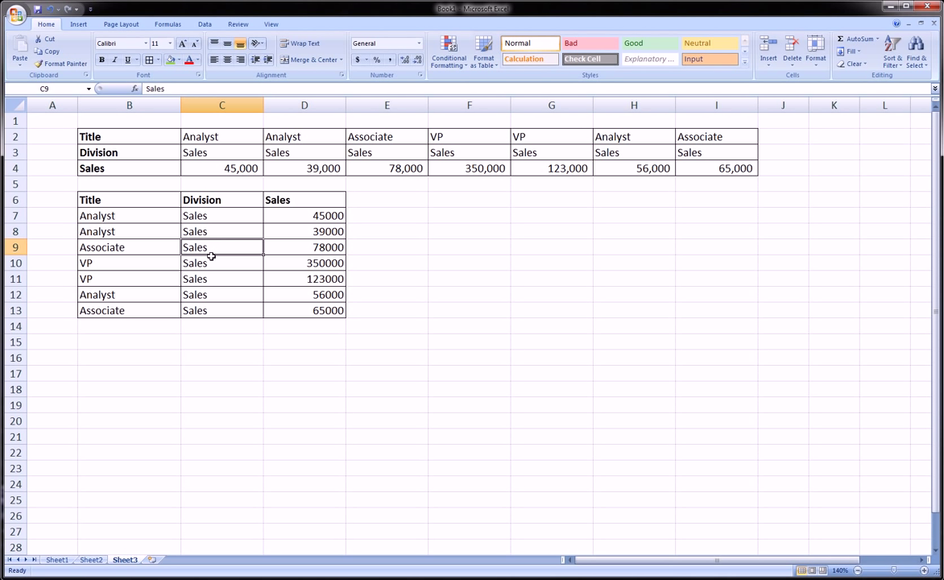
{"action": "left_click", "coordinate": [206, 263]}
{"action": "left_click", "coordinate": [221, 276]}
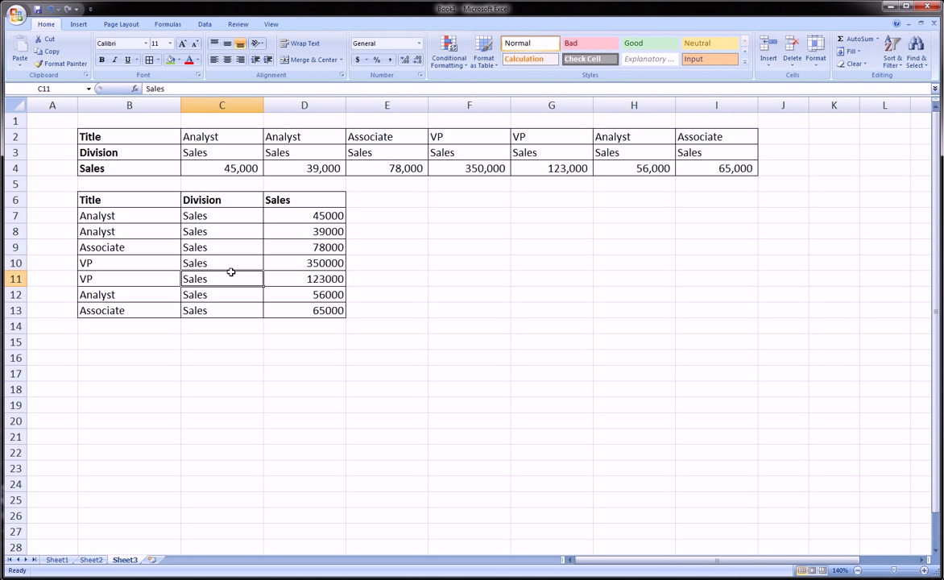
{"action": "left_click", "coordinate": [287, 215]}
{"action": "left_click", "coordinate": [244, 170]}
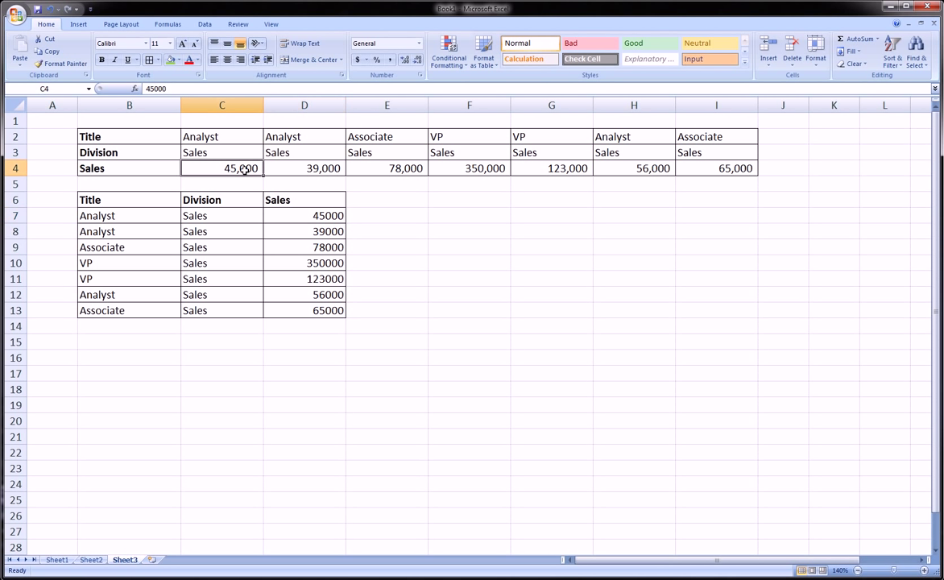
{"action": "left_click_drag", "start_coordinate": [245, 170], "coordinate": [346, 173]}
{"action": "left_click", "coordinate": [306, 216]}
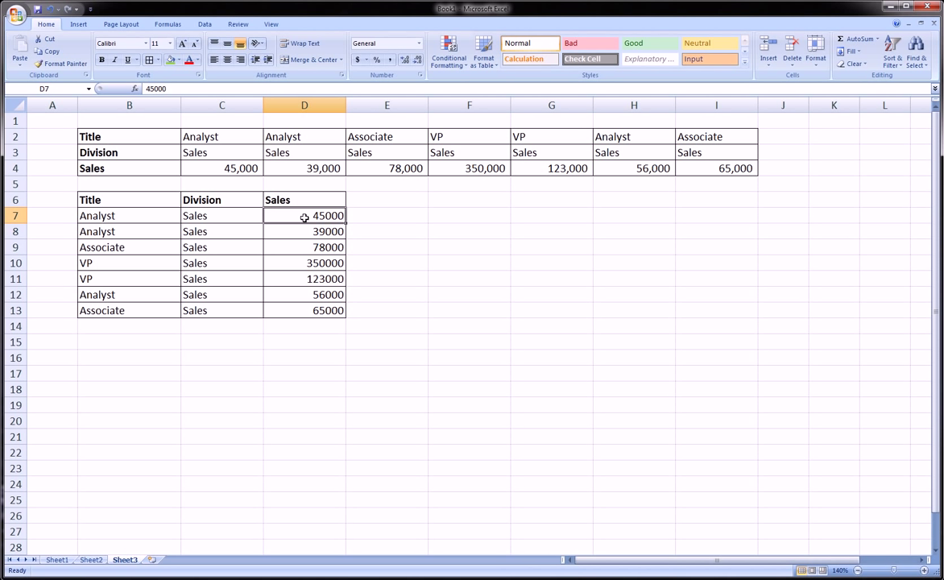
{"action": "left_click", "coordinate": [305, 232]}
{"action": "left_click", "coordinate": [306, 247]}
{"action": "left_click", "coordinate": [306, 262]}
{"action": "left_click", "coordinate": [310, 279]}
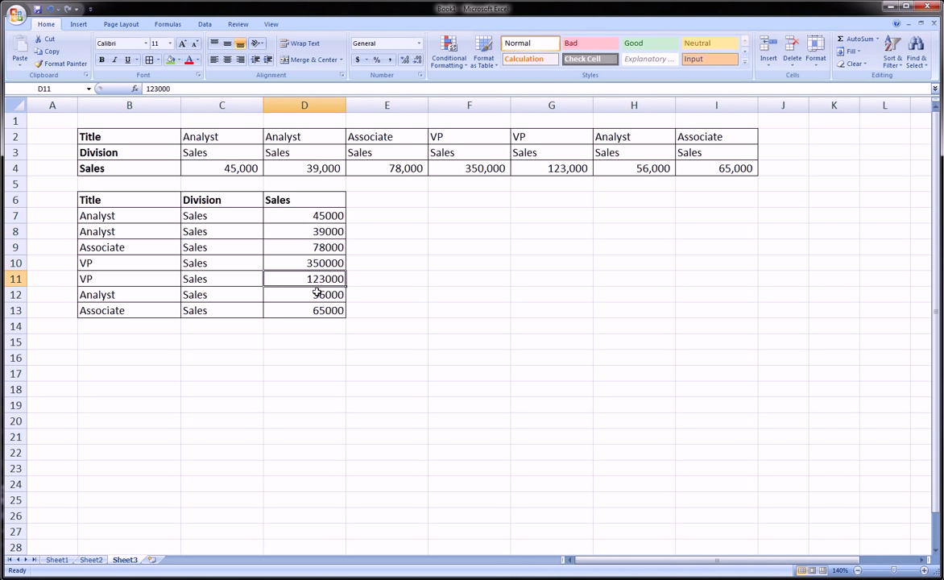
{"action": "left_click", "coordinate": [327, 309]}
{"action": "left_click_drag", "start_coordinate": [161, 205], "coordinate": [321, 307]}
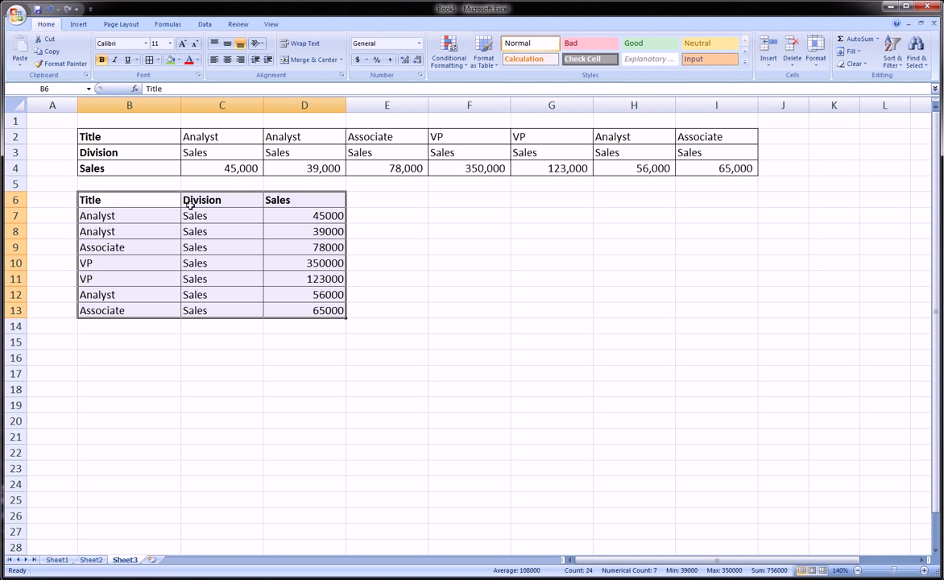
{"action": "key", "text": "ctrl+c"}
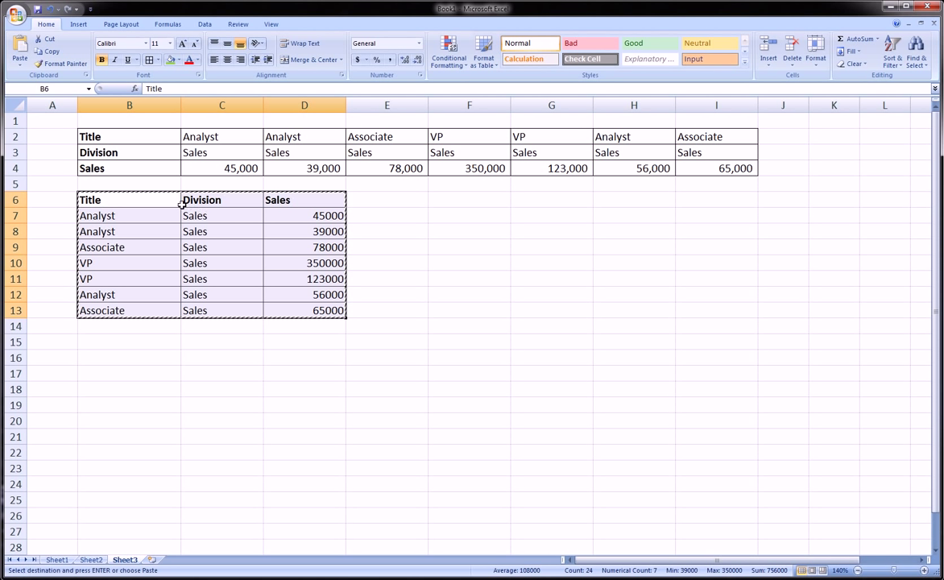
{"action": "left_click", "coordinate": [20, 62]}
{"action": "left_click", "coordinate": [49, 153]}
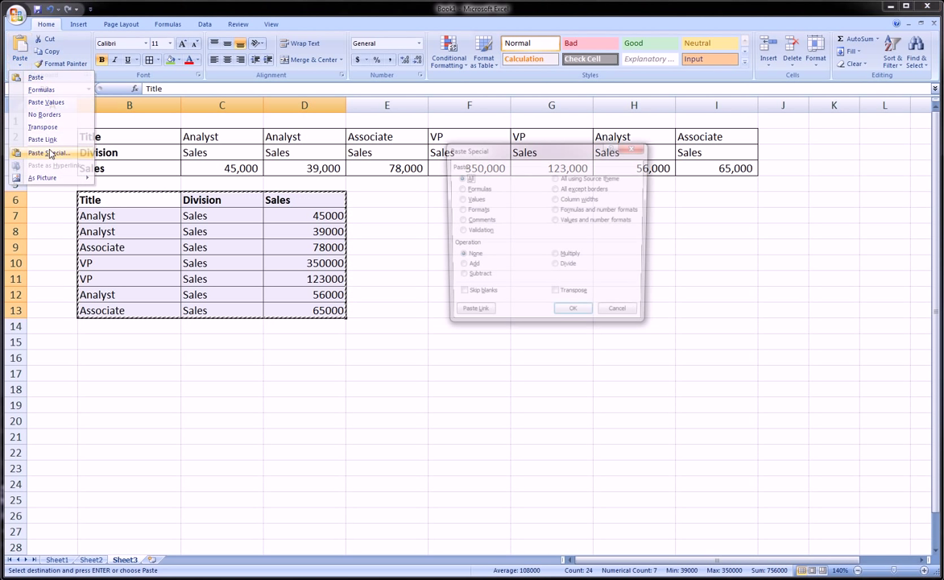
{"action": "left_click", "coordinate": [459, 199]}
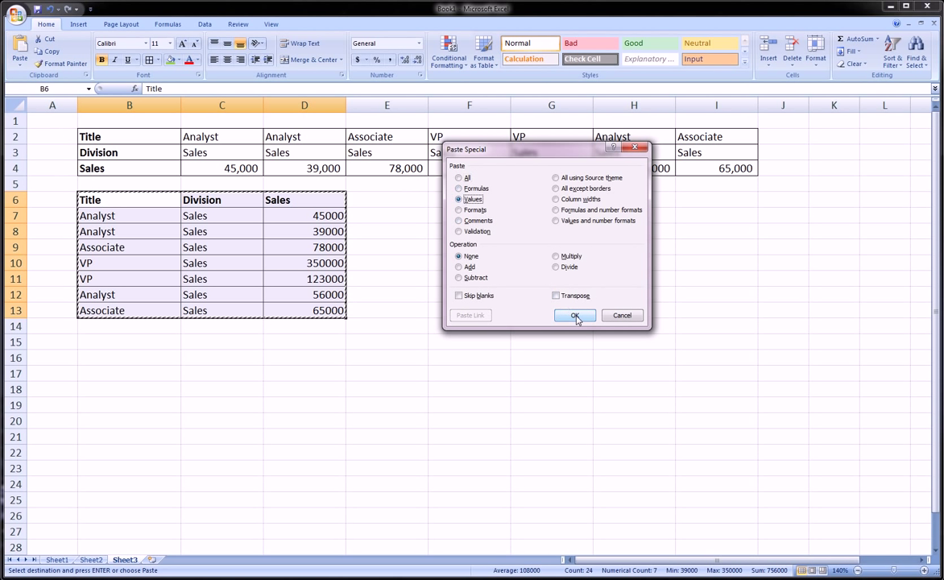
{"action": "left_click", "coordinate": [575, 315]}
{"action": "key", "text": "Escape"}
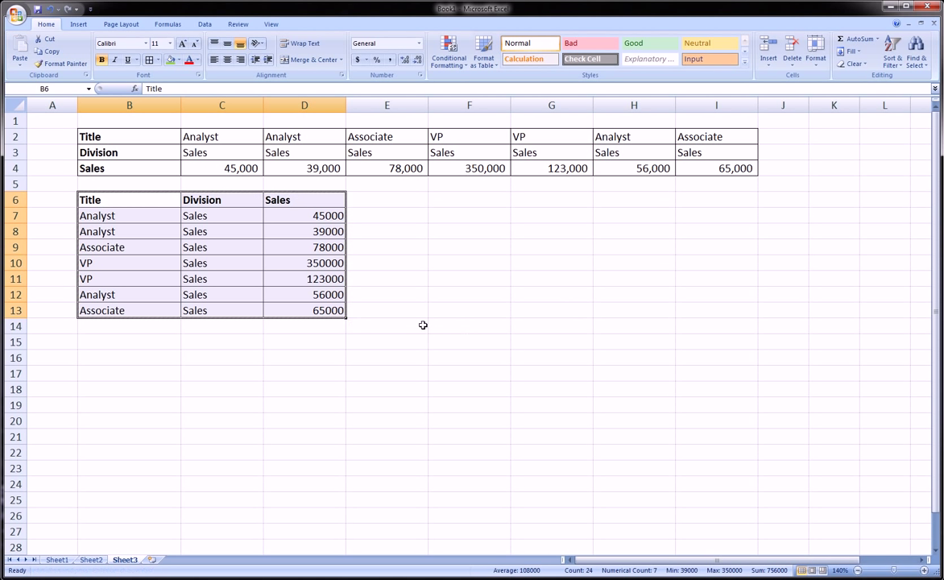
{"action": "left_click", "coordinate": [388, 295]}
{"action": "left_click", "coordinate": [160, 199]}
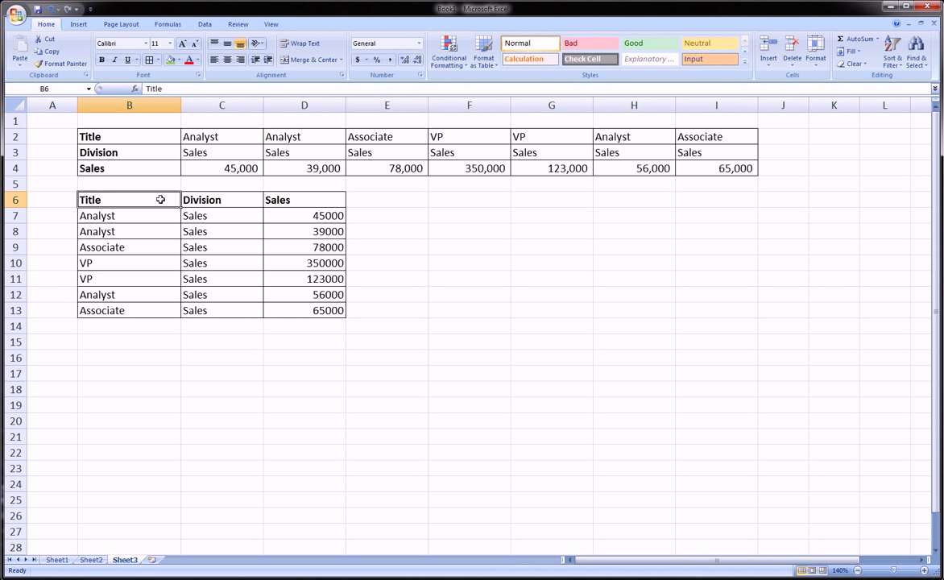
{"action": "left_click_drag", "start_coordinate": [160, 199], "coordinate": [301, 303]}
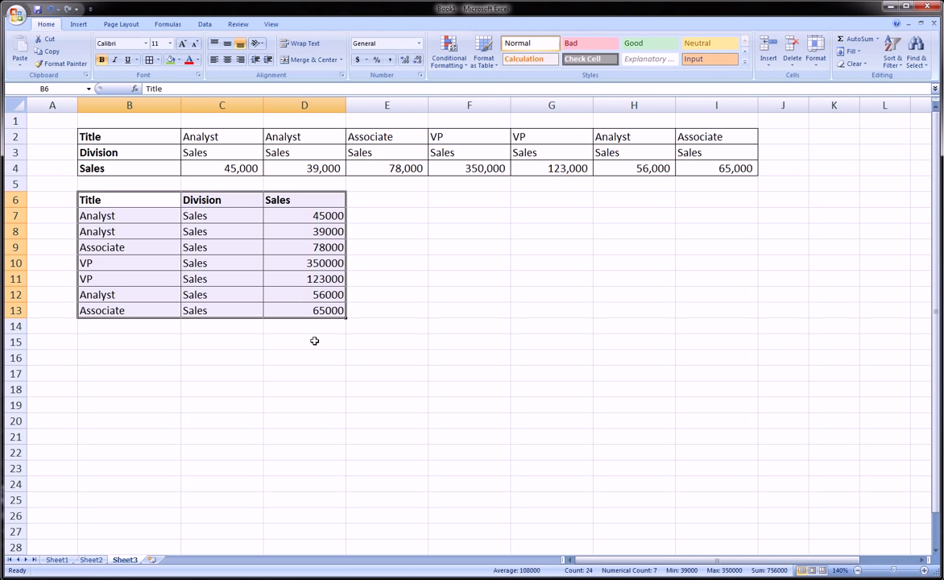
{"action": "left_click", "coordinate": [348, 368]}
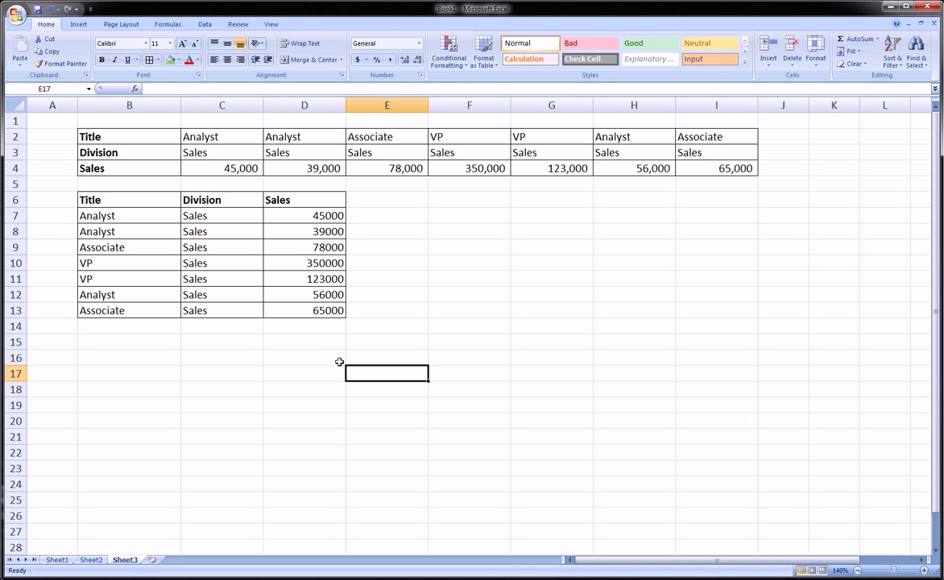